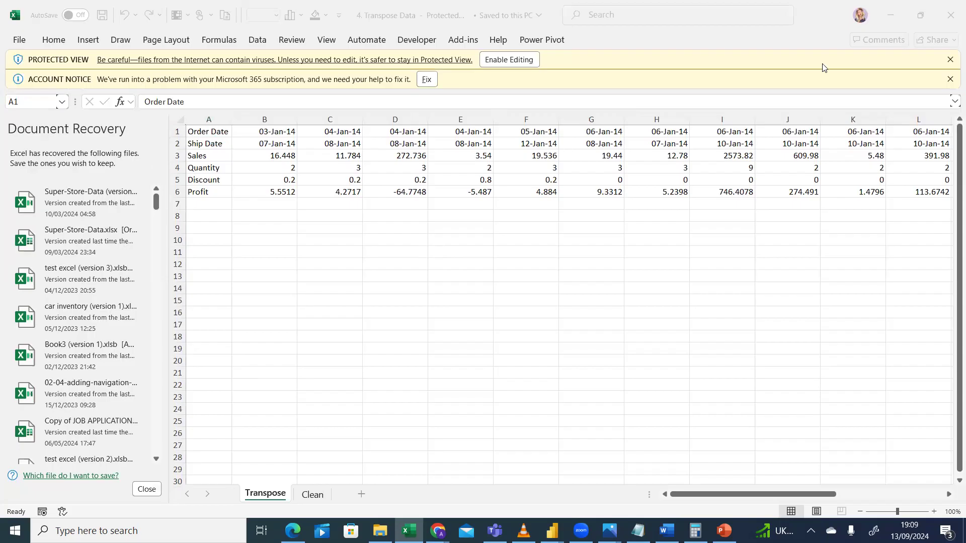
- Dismiss the account notice and autofit all column widths on the Transpose sheet
click(950, 80)
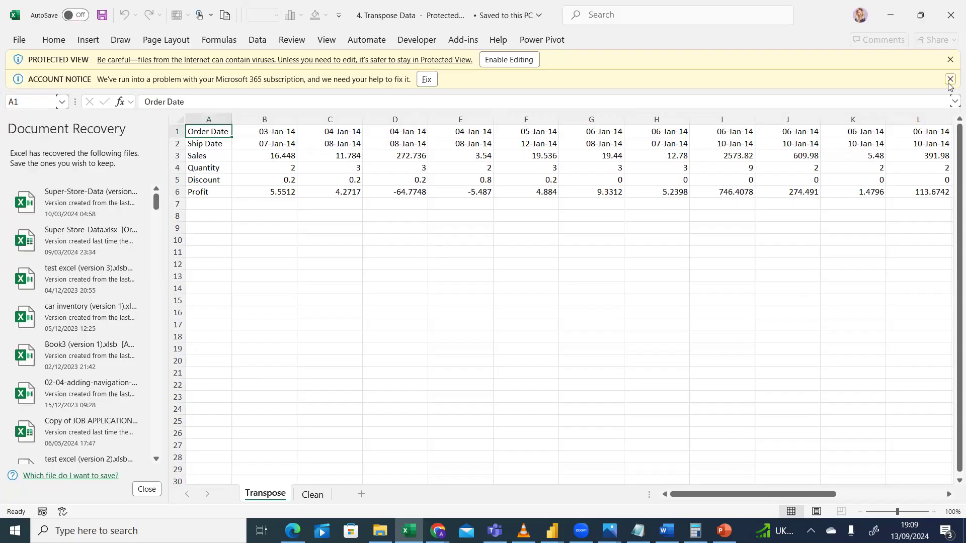
click(950, 80)
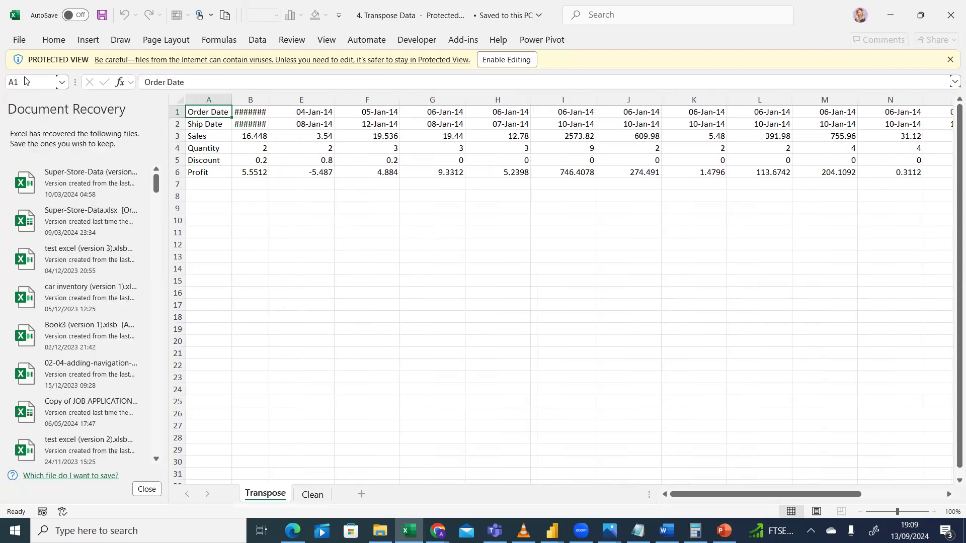
click(179, 101)
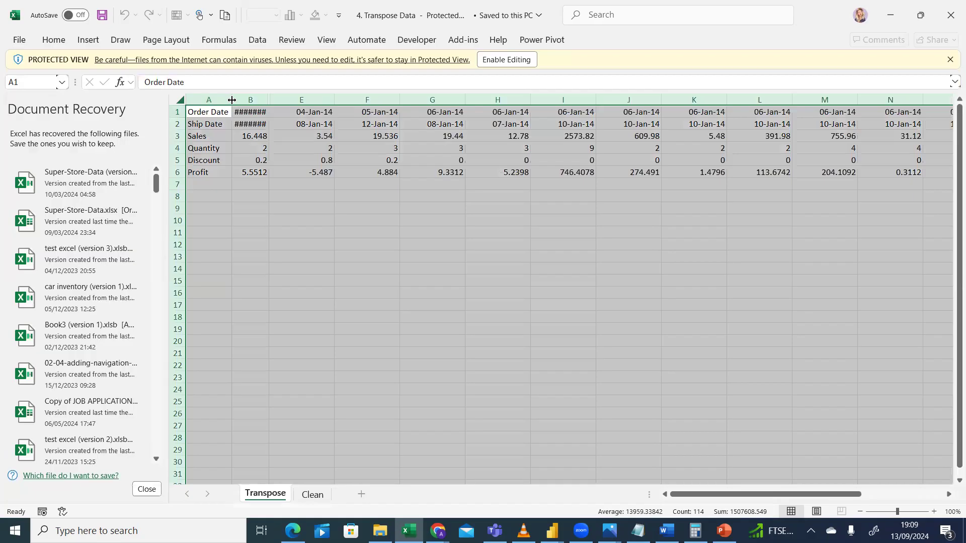
double_click(232, 100)
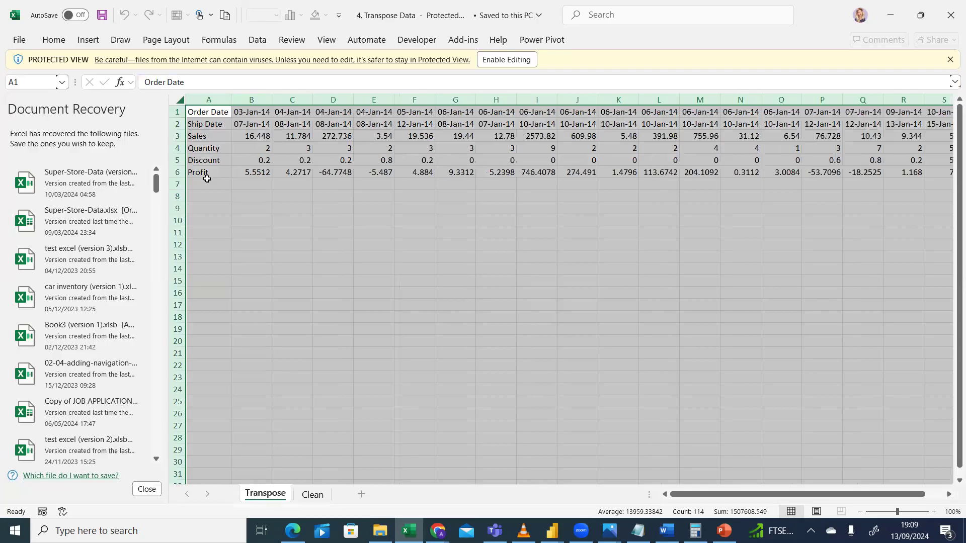
click(215, 222)
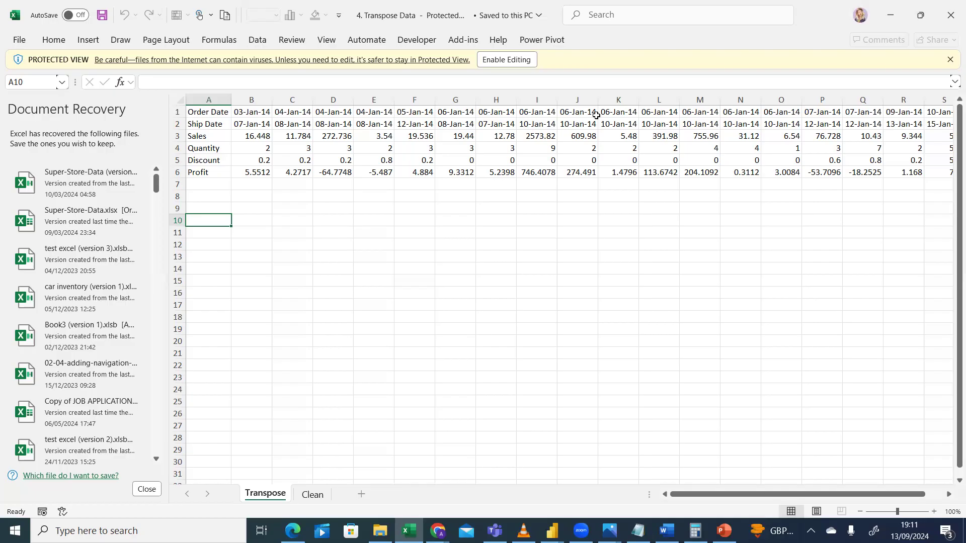
- Try to copy the whole order data table and paste it at cell A12
click(423, 145)
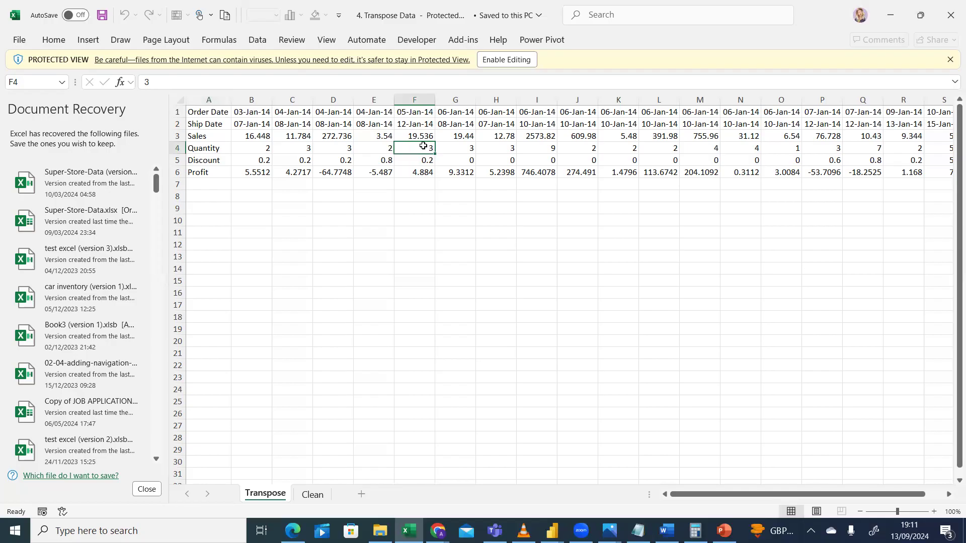
key(ctrl+a)
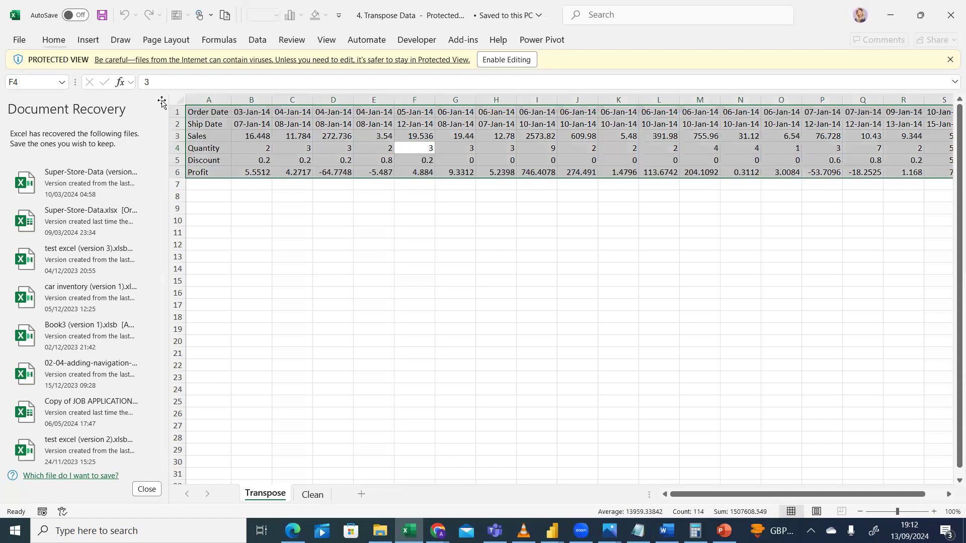
key(ctrl+c)
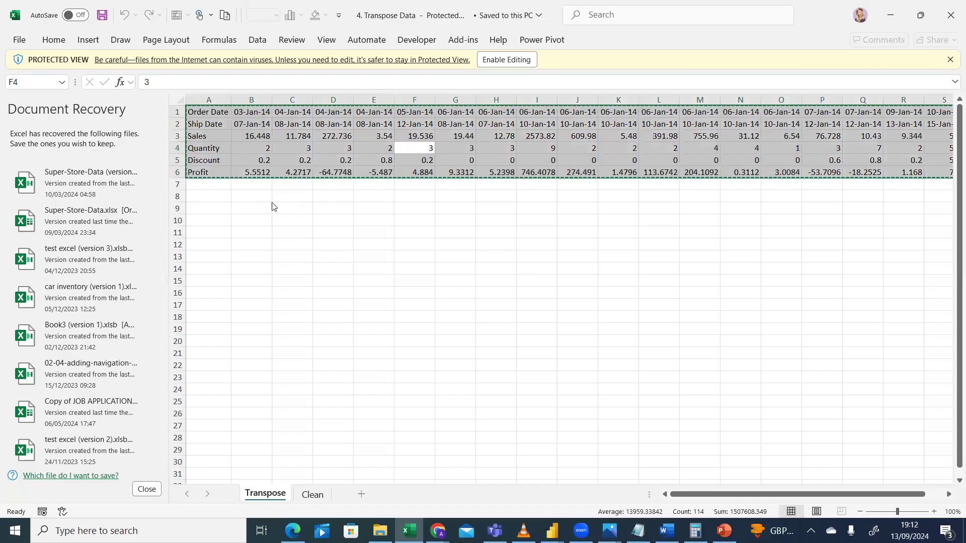
click(209, 244)
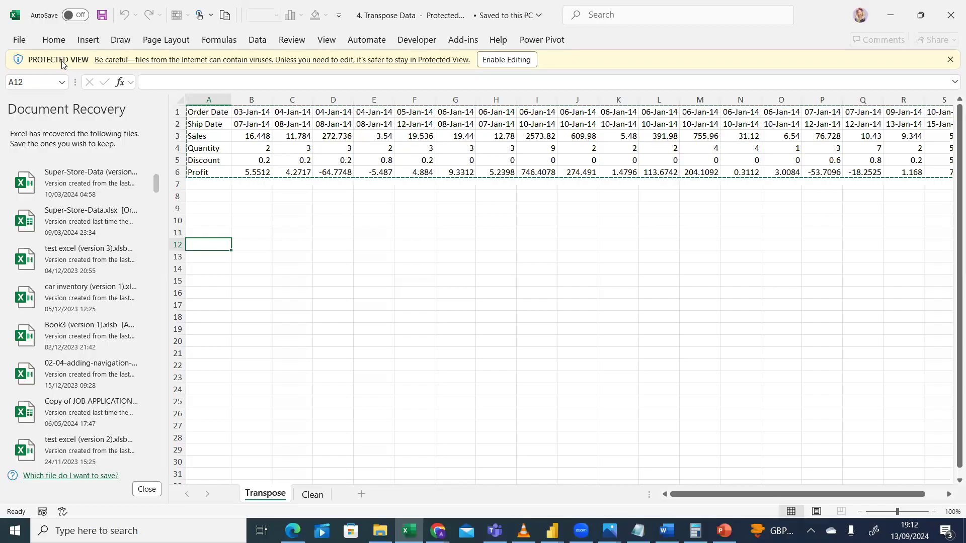
right_click(218, 243)
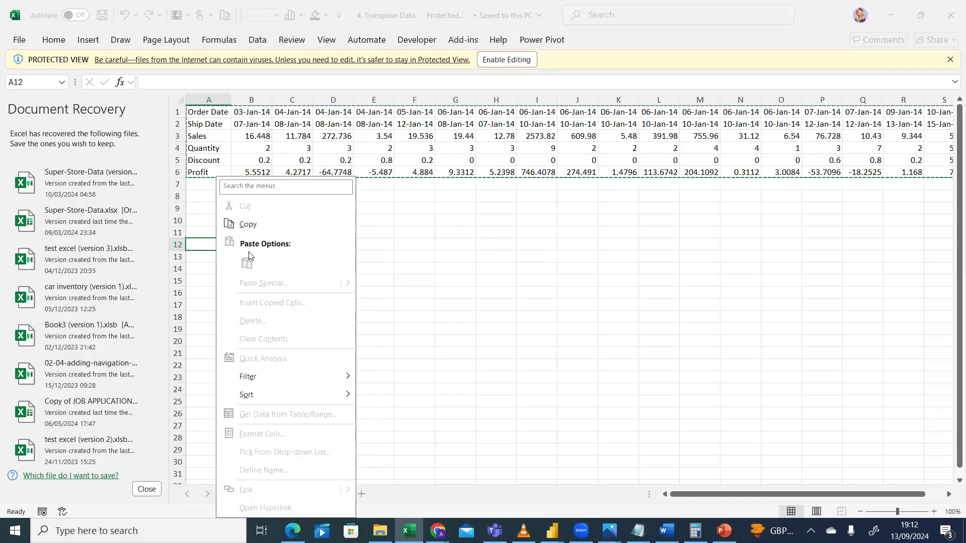
key(Escape)
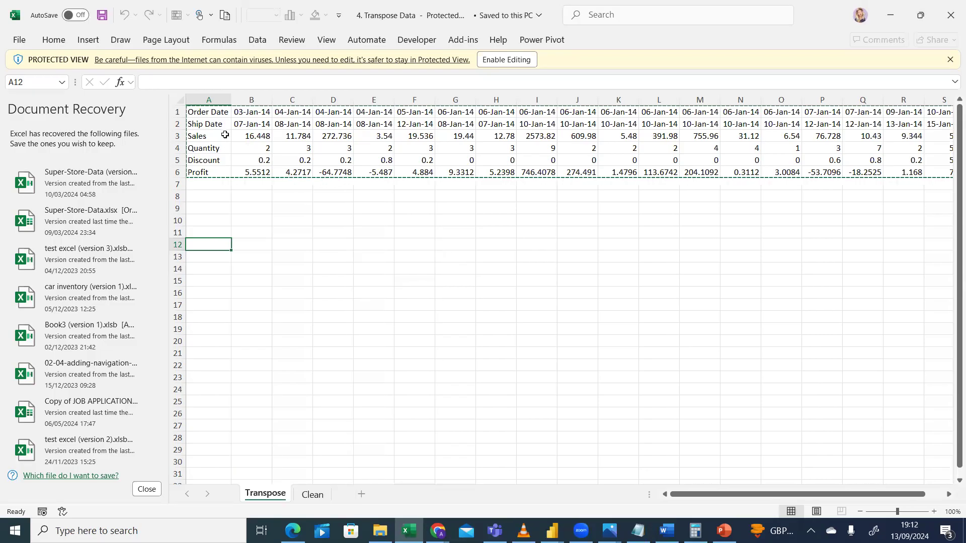
- Try again to copy the full data table and paste it at cell A10
key(ctrl+c)
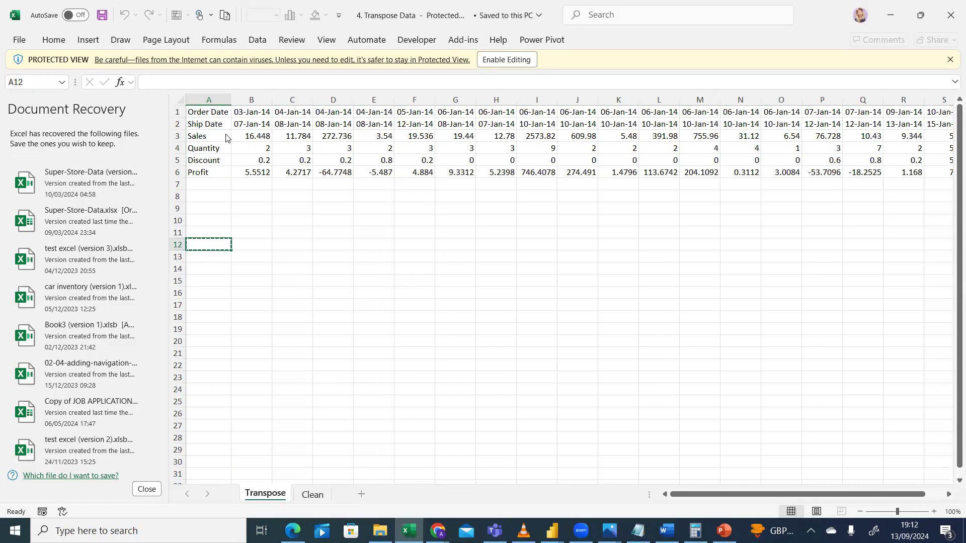
click(226, 136)
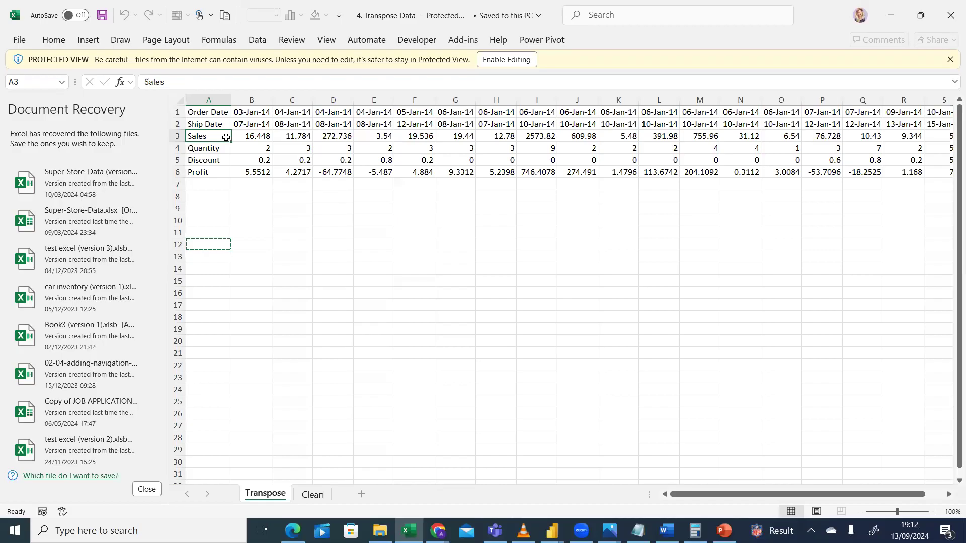
key(ctrl+a)
key(ctrl+c)
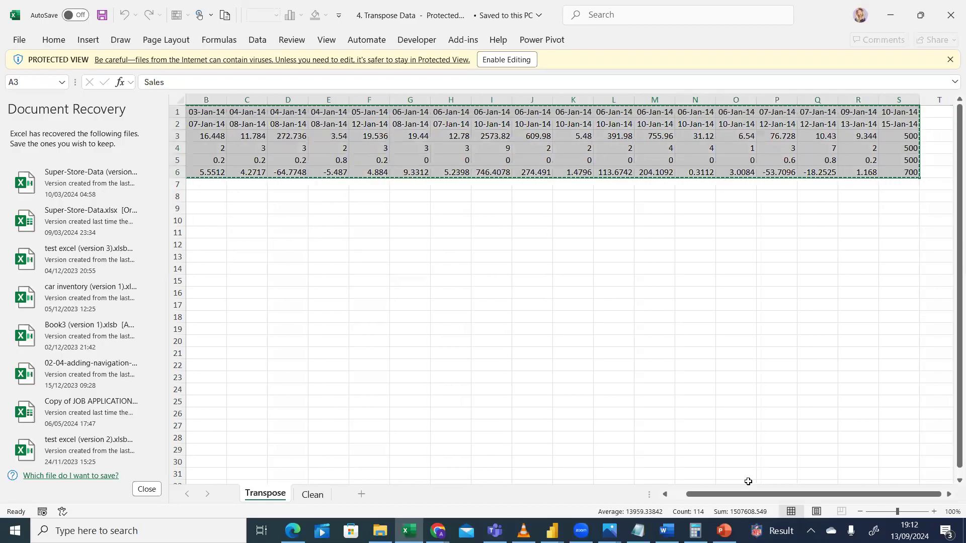
drag(732, 496, 496, 470)
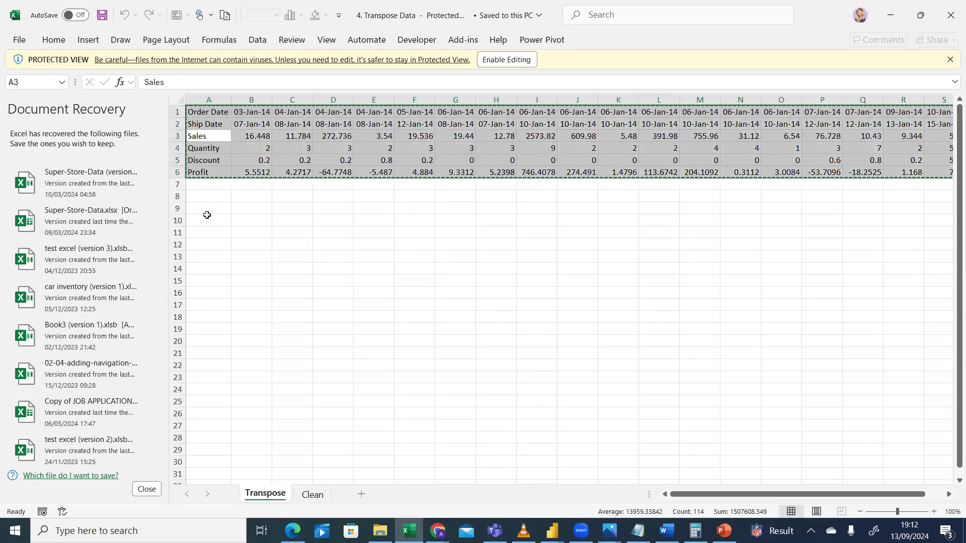
right_click(207, 216)
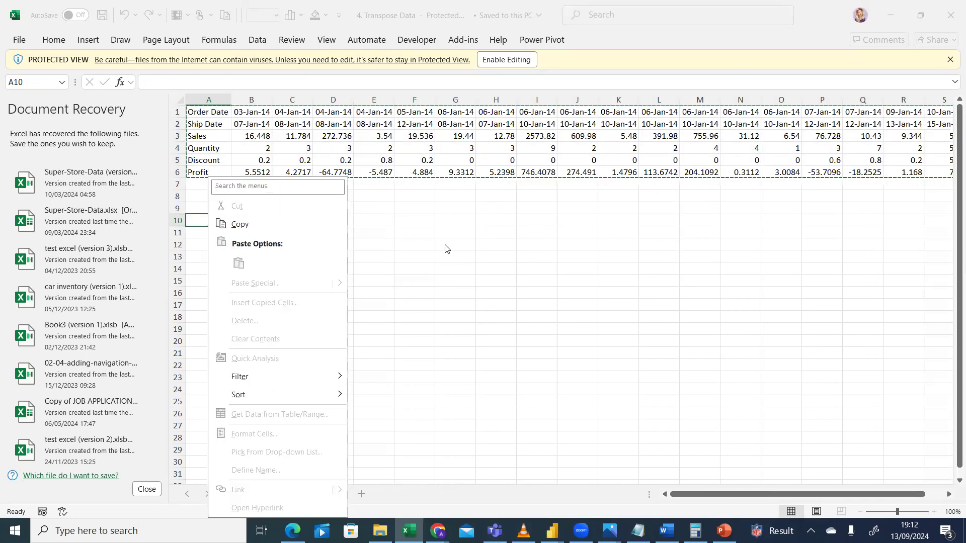
key(Escape)
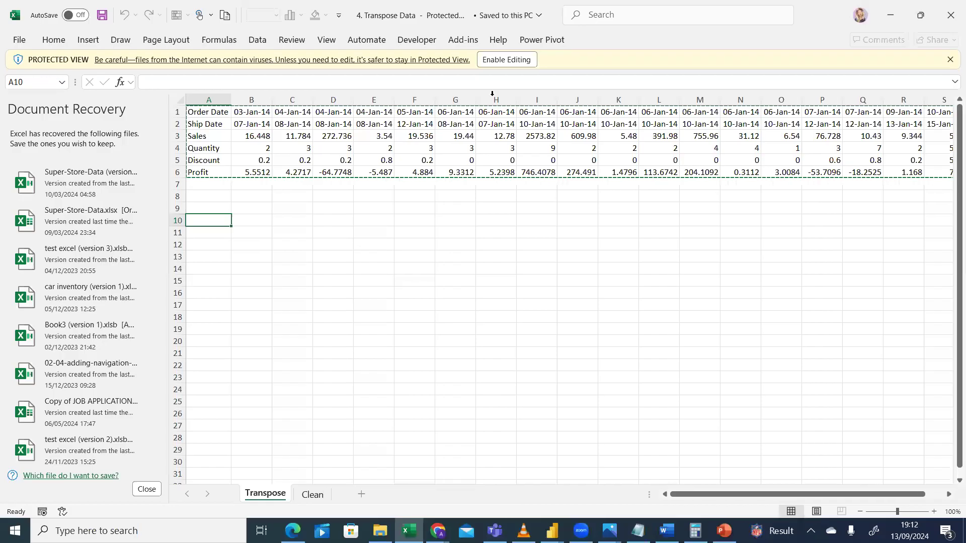
- Enable editing for the workbook and paste a transposed copy of the data table at cell A11
click(517, 61)
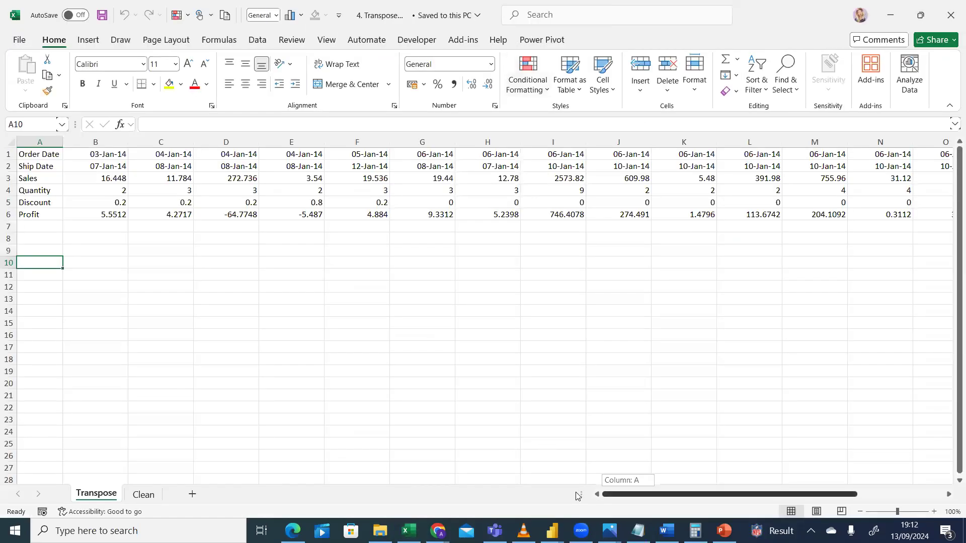
click(145, 199)
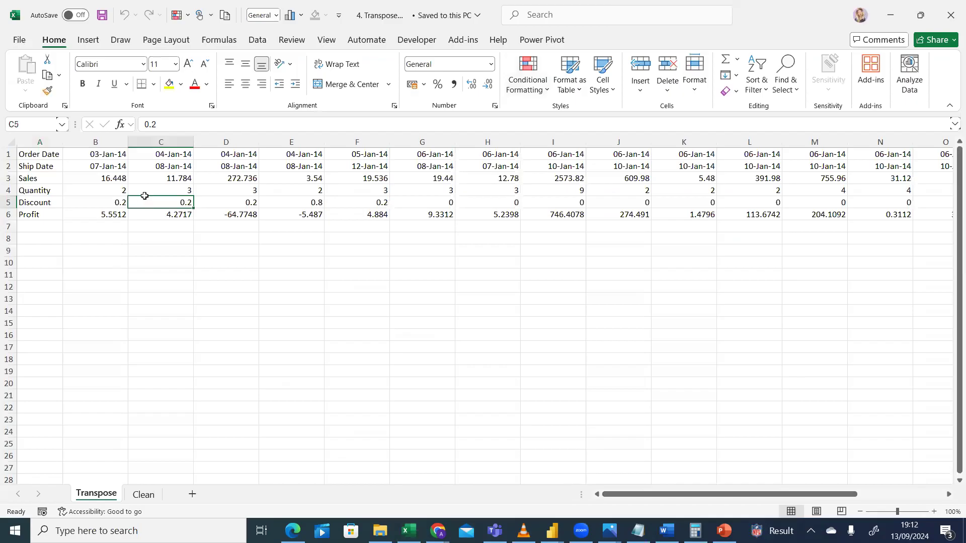
key(ctrl+a)
key(ctrl+c)
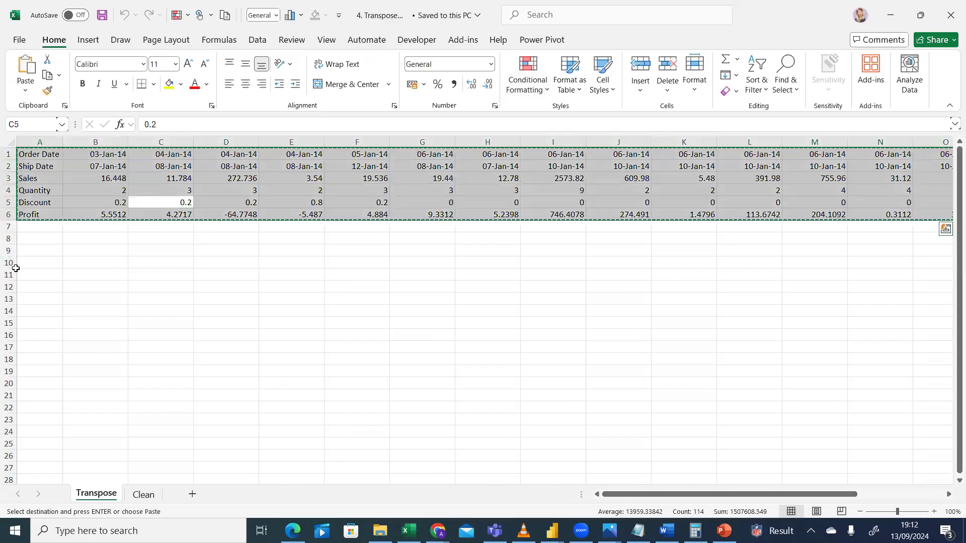
click(30, 276)
right_click(31, 275)
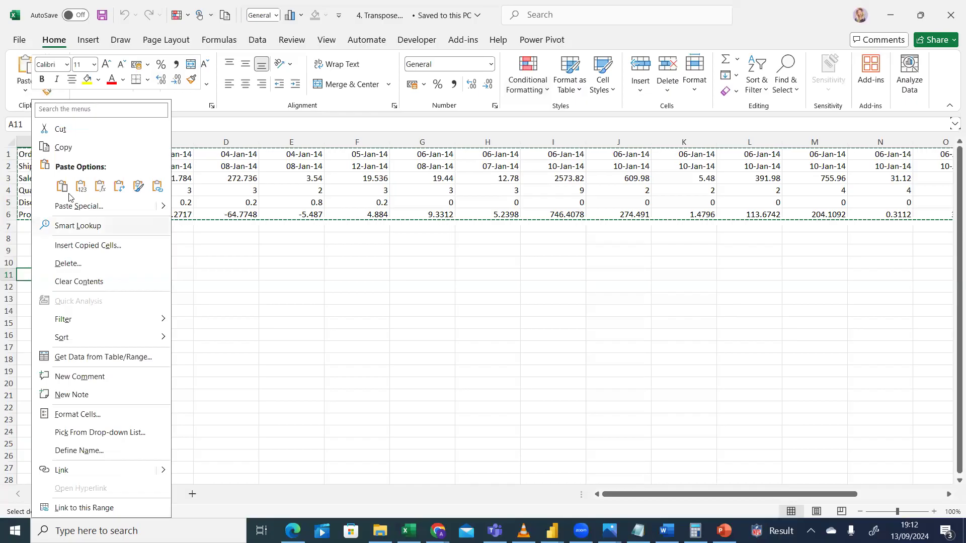
click(125, 193)
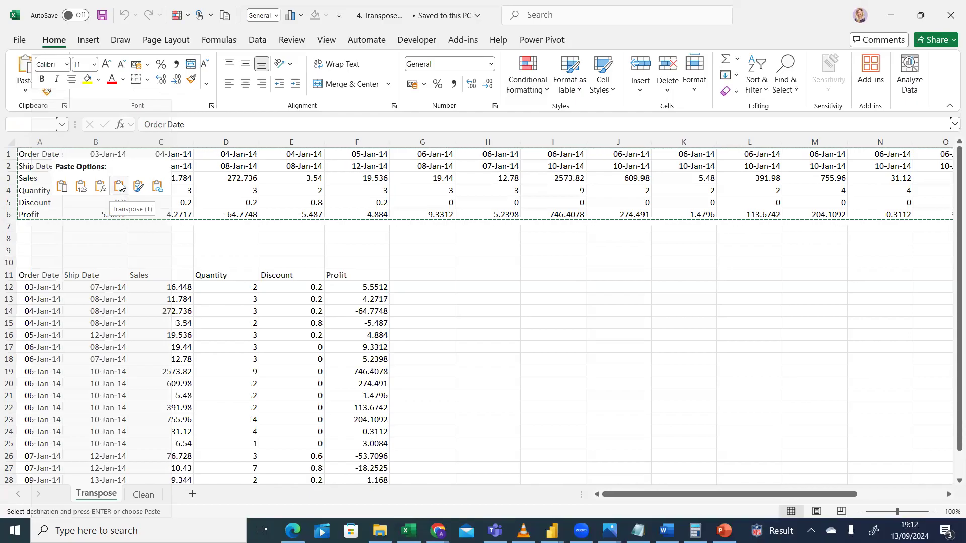
click(118, 189)
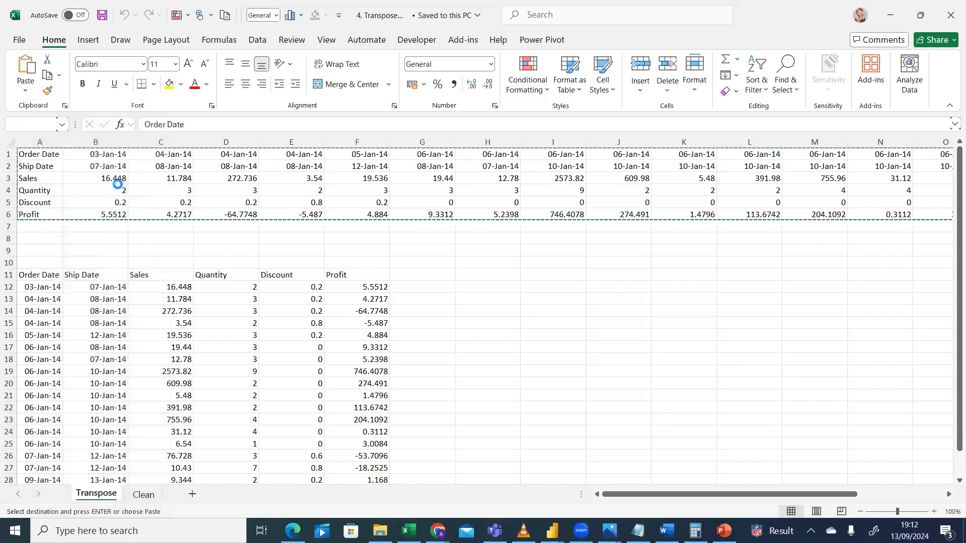
click(120, 190)
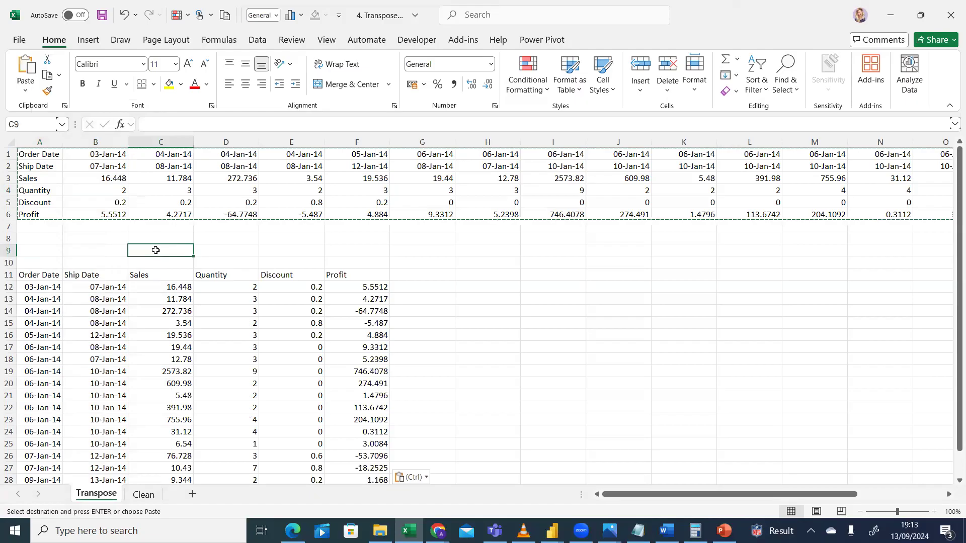
click(489, 335)
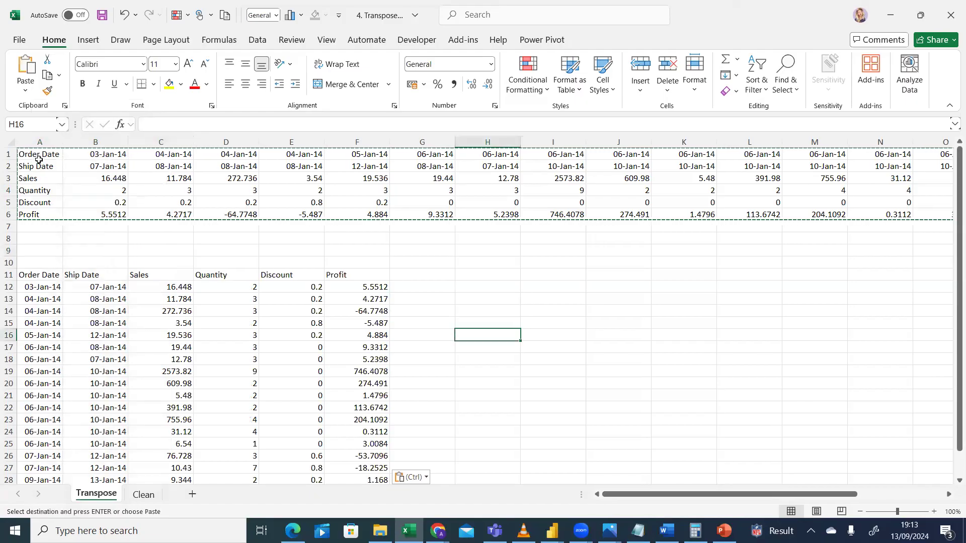
click(502, 298)
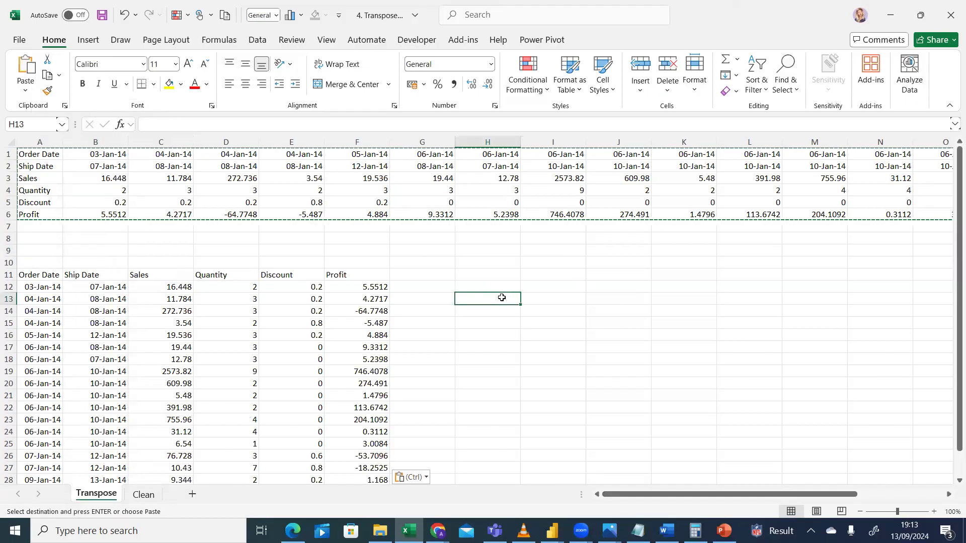
key(Escape)
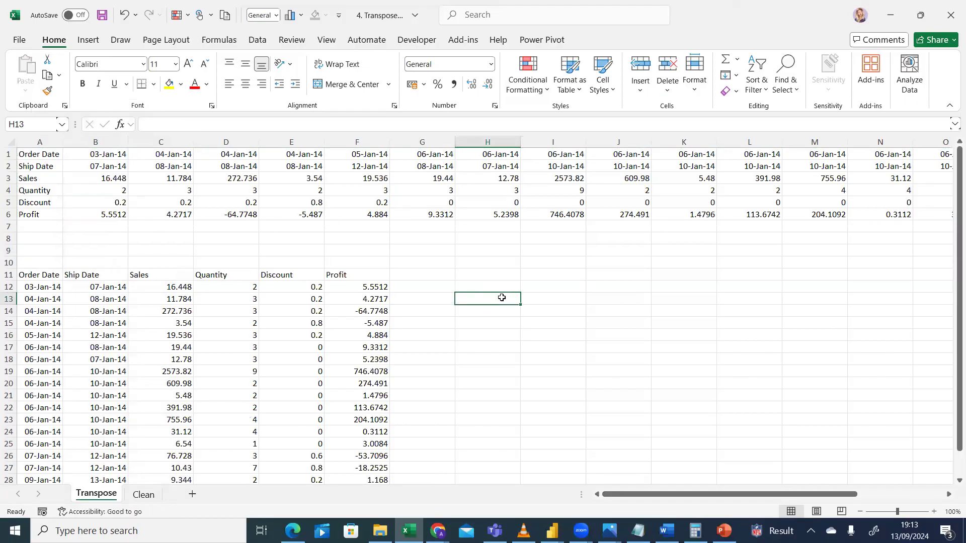
- Compare the original Order Date, Ship Date and Sales rows with their columns in the transposed table
click(8, 154)
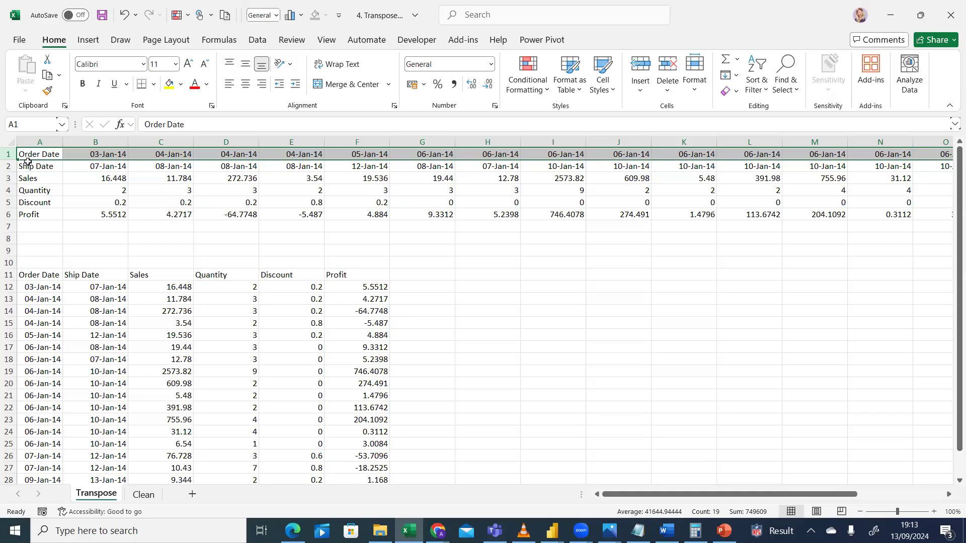
click(8, 166)
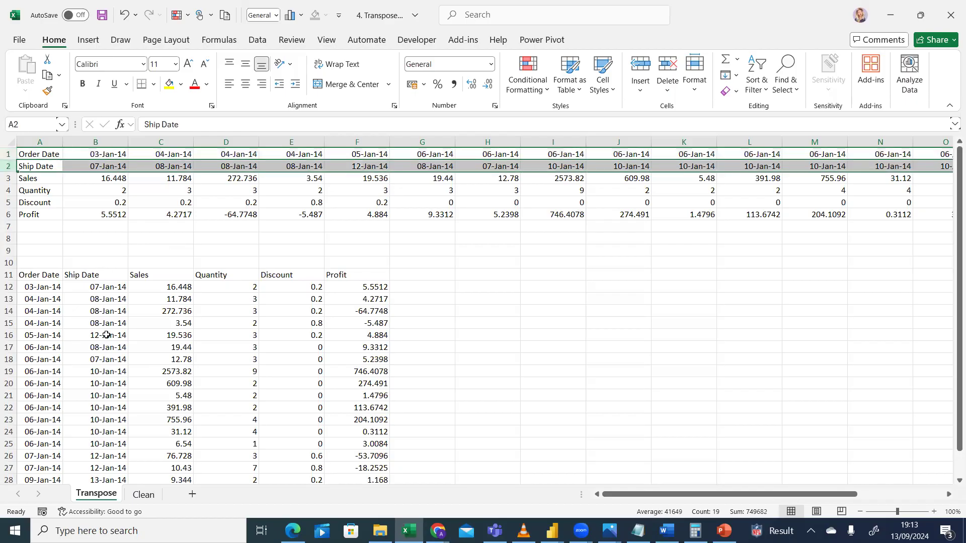
click(7, 179)
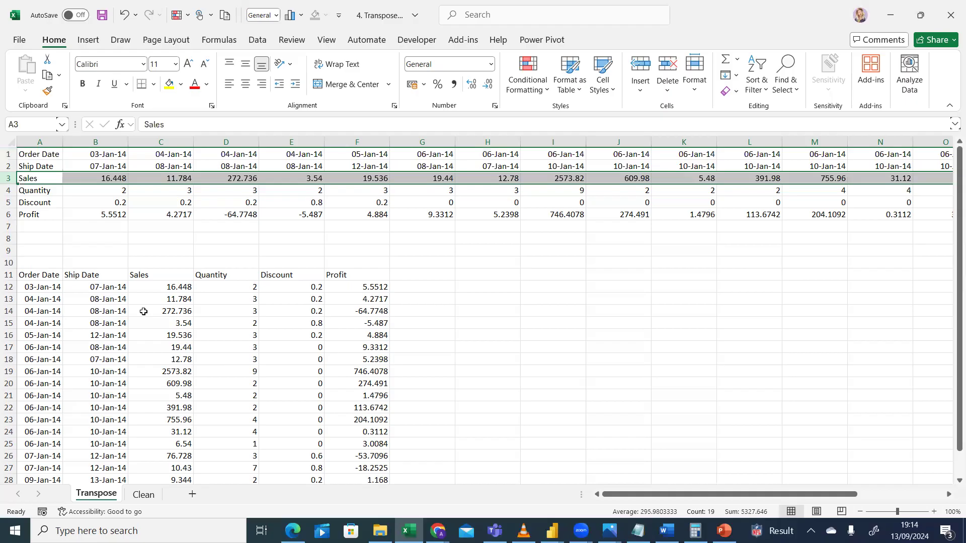
click(564, 416)
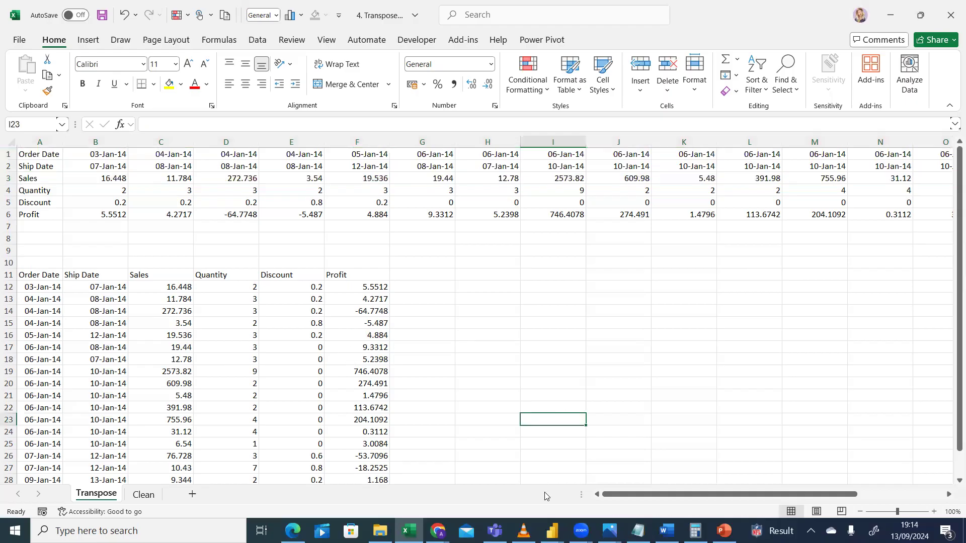
- Switch to the practice PQ Power Query window and start adding an Excel workbook as a new source
click(552, 531)
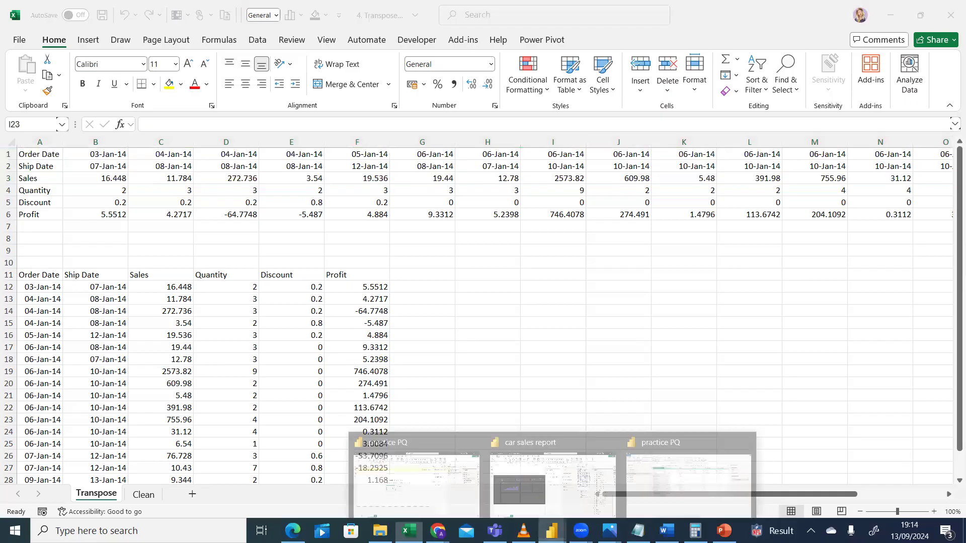
click(656, 481)
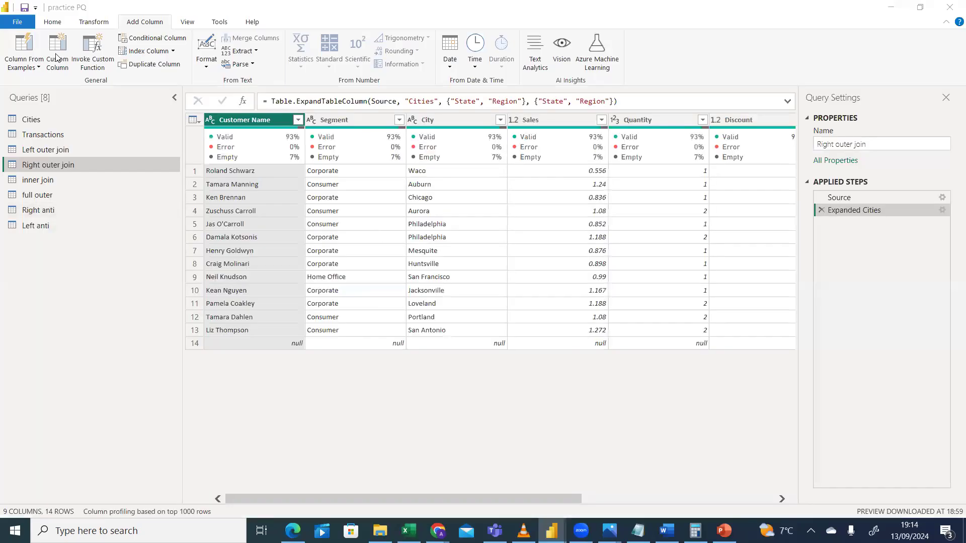
click(53, 23)
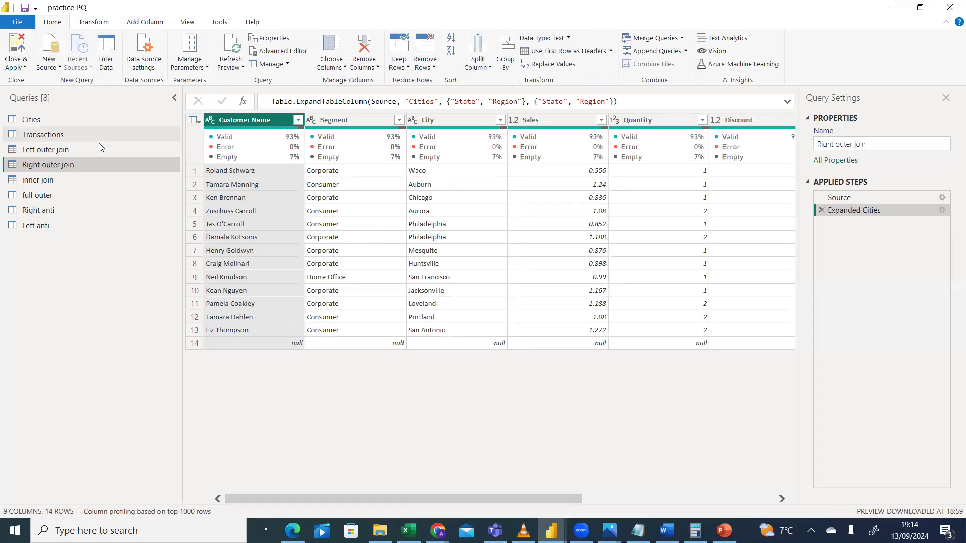
click(50, 69)
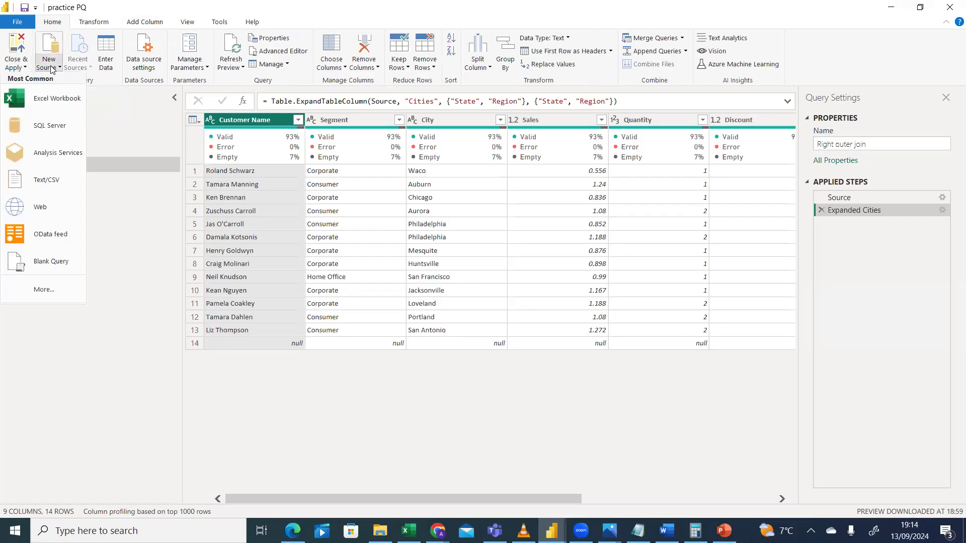
click(47, 96)
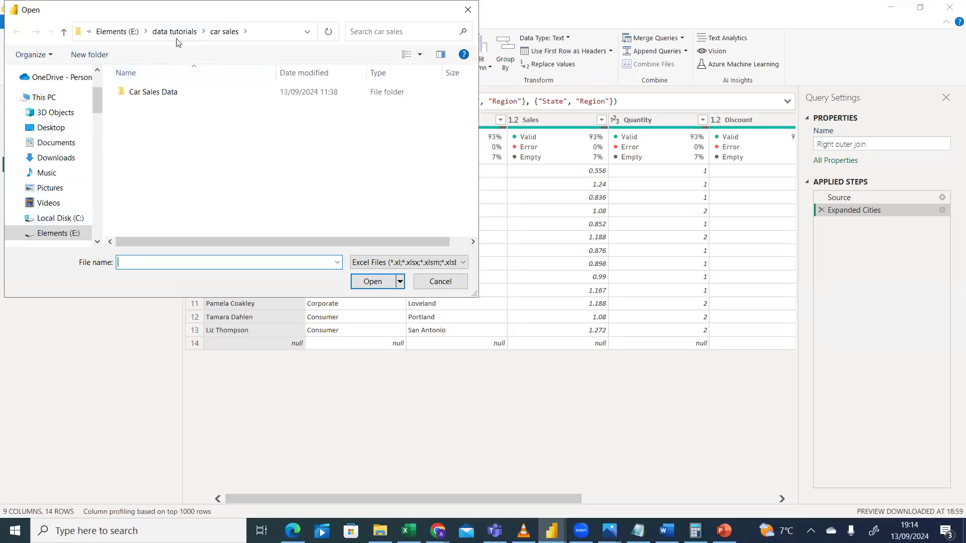
- Open the 4. Transpose Data workbook from the sufnet PQ folder on Elements (E:) and select its Transpose sheet
click(118, 32)
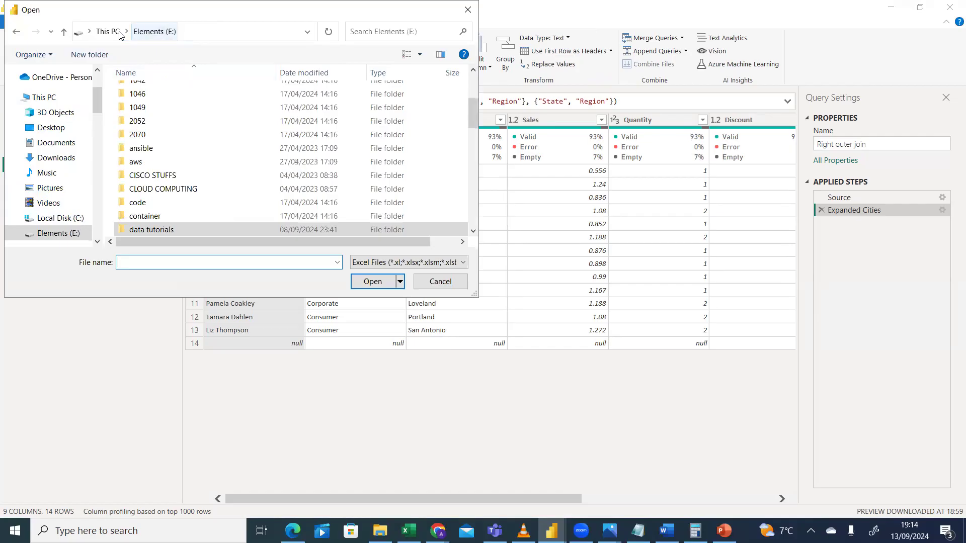
click(153, 121)
key(s)
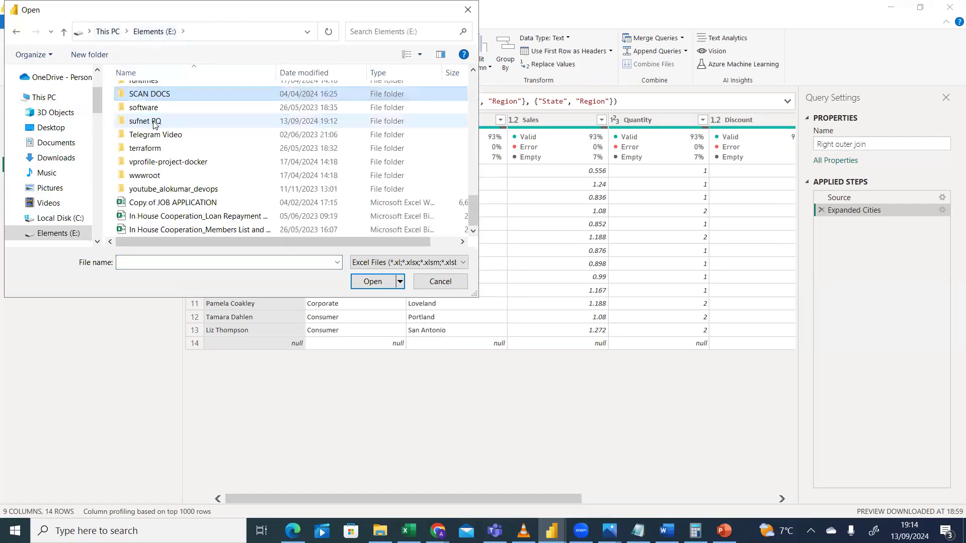
double_click(166, 120)
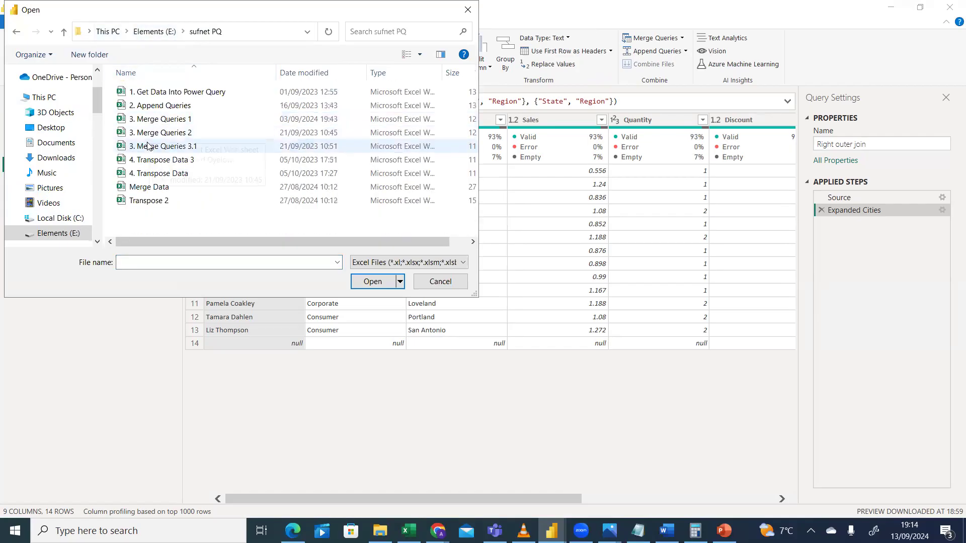
double_click(154, 173)
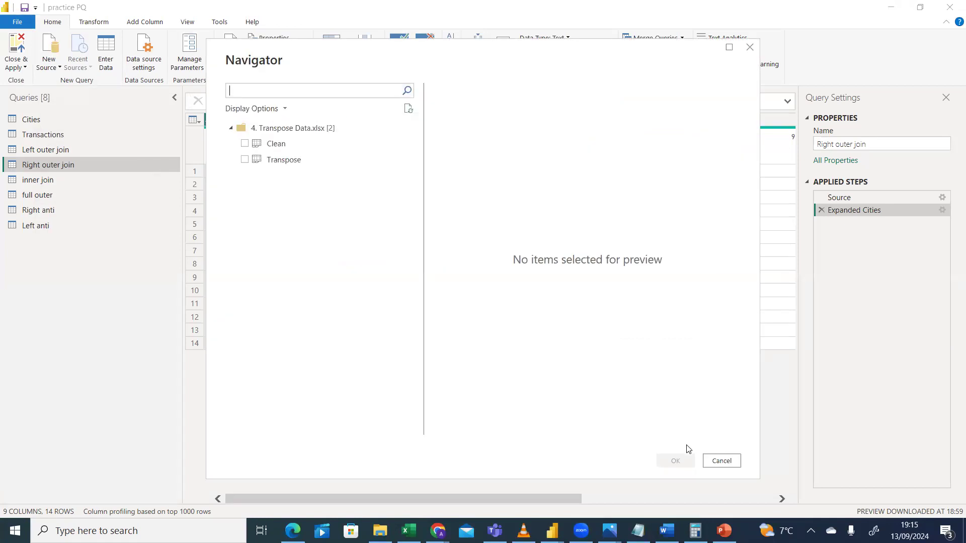
click(245, 159)
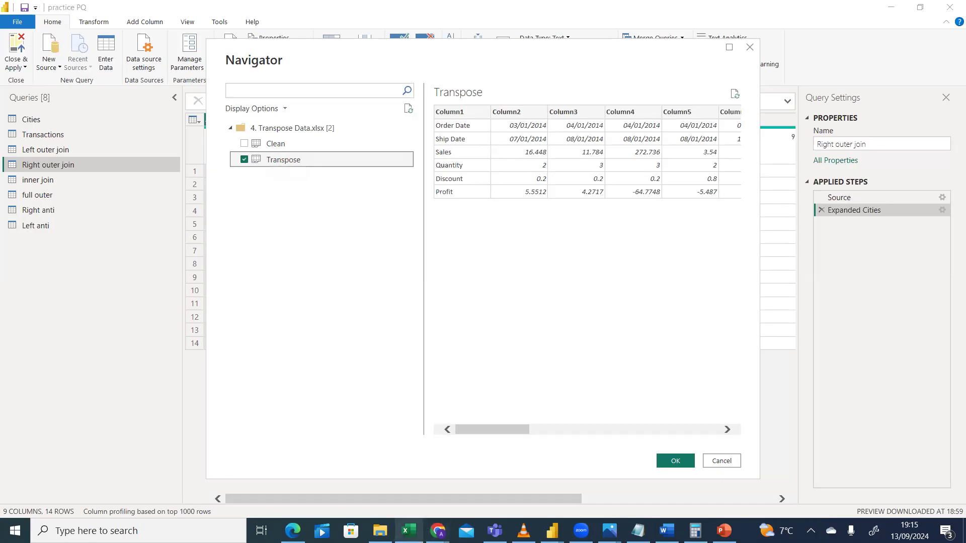
- Switch to Excel and delete the transposed copy below the original rows on the Transpose sheet
key(alt+Tab)
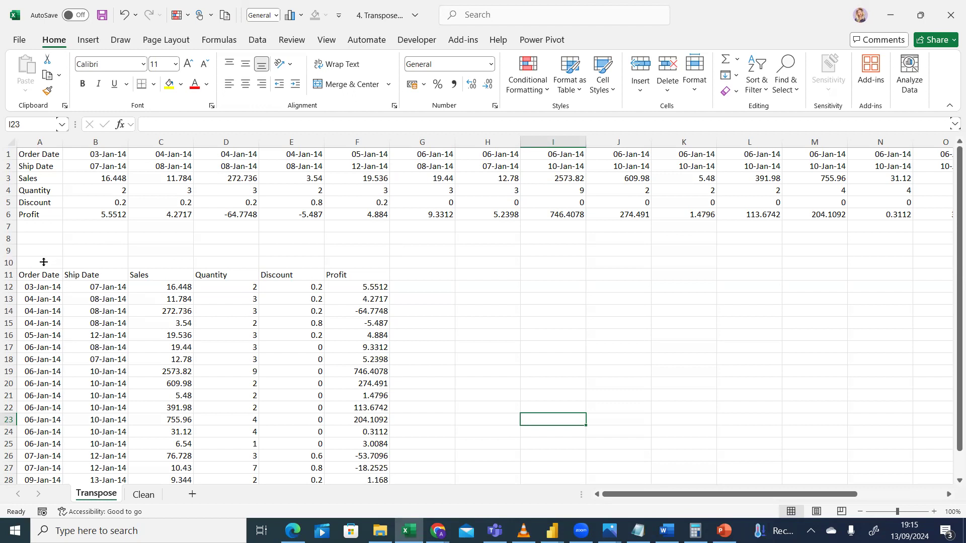
drag(48, 258, 366, 480)
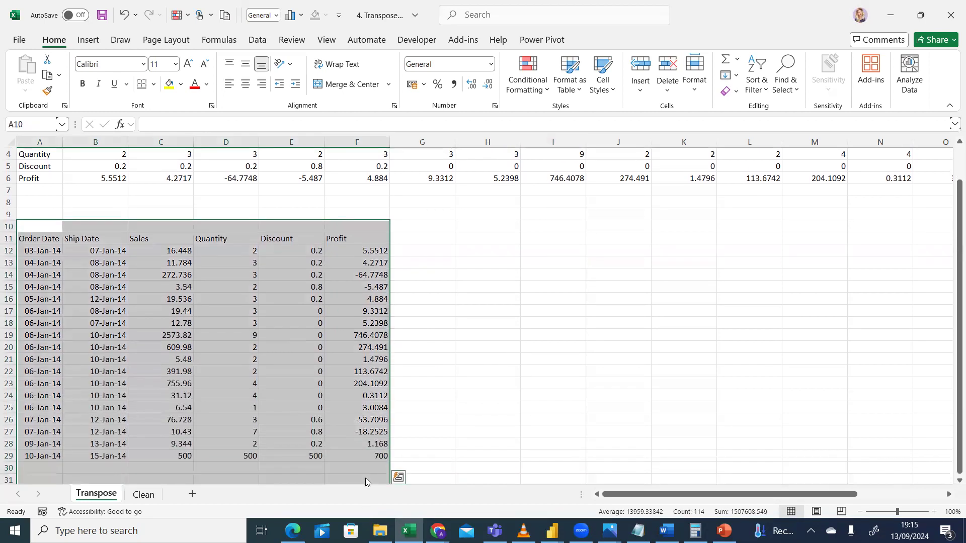
key(Delete)
click(579, 397)
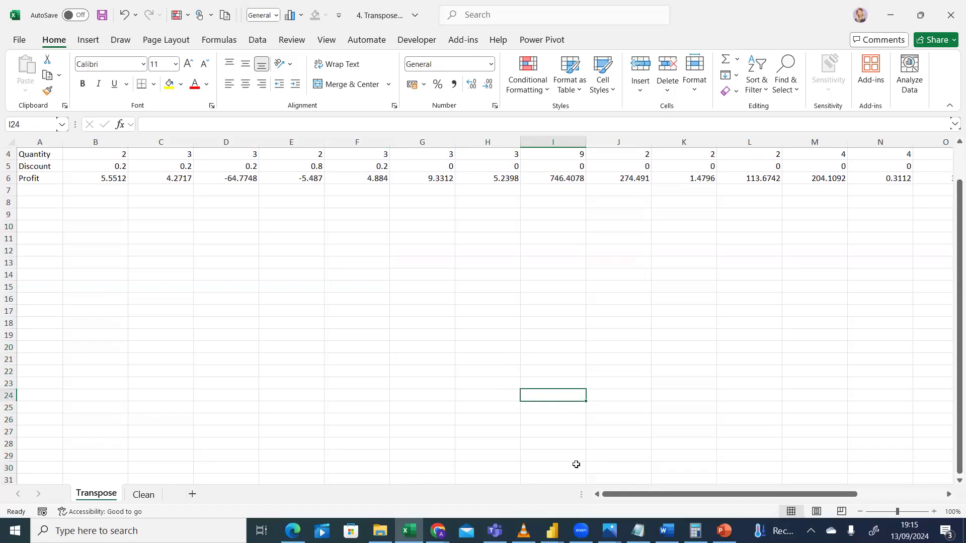
drag(956, 231, 949, 162)
- Return to the practice PQ Power Query window and load the selected Transpose sheet as a new query
click(552, 530)
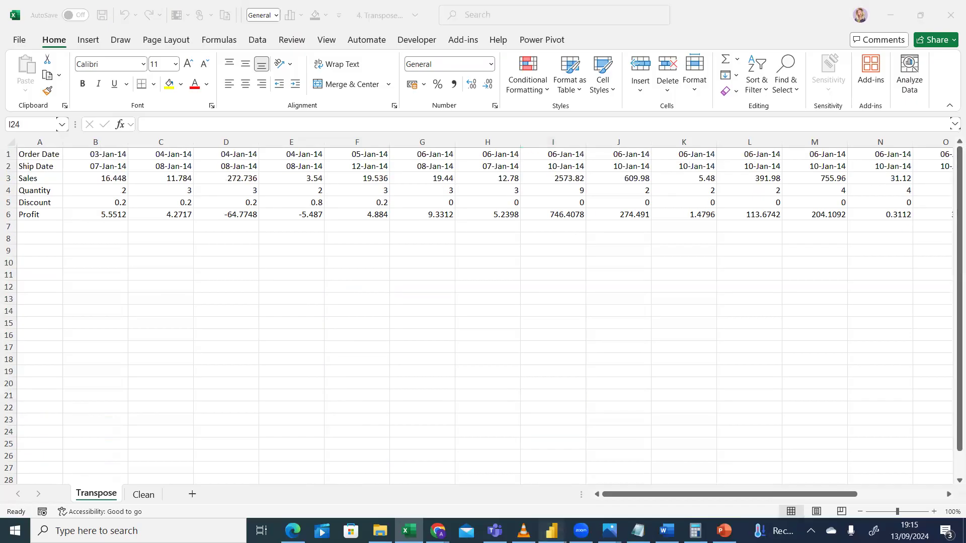
click(694, 465)
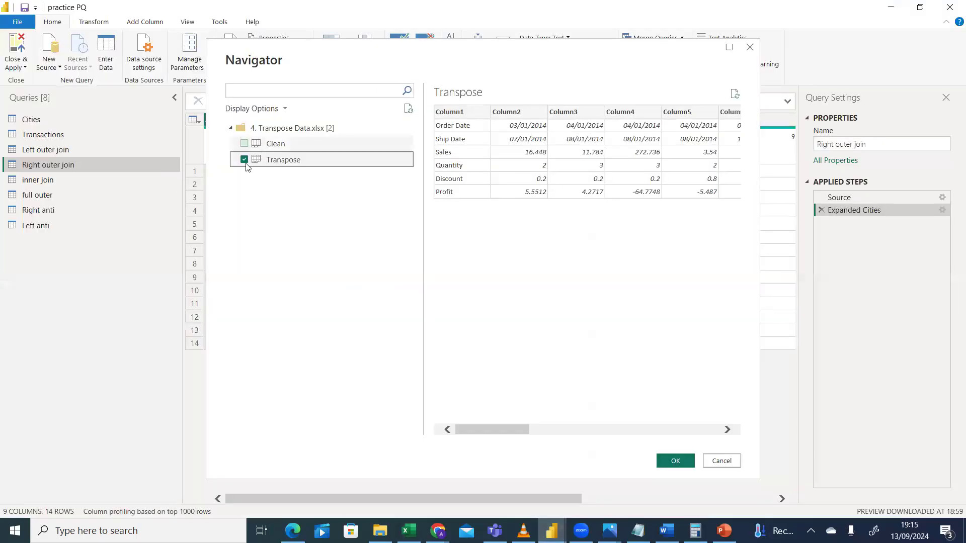
click(674, 461)
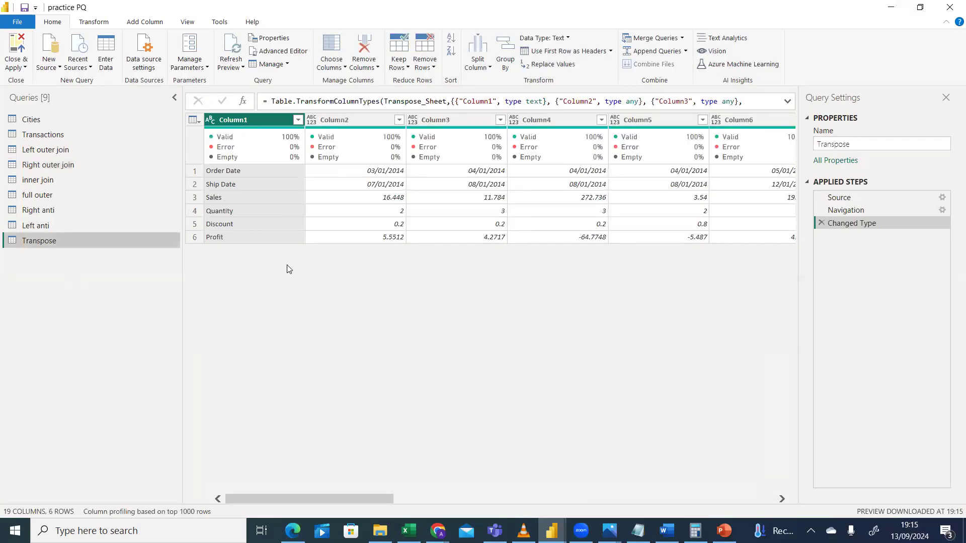
- Review the row-oriented order data in the Excel workbook and return to the Power Query window
click(409, 531)
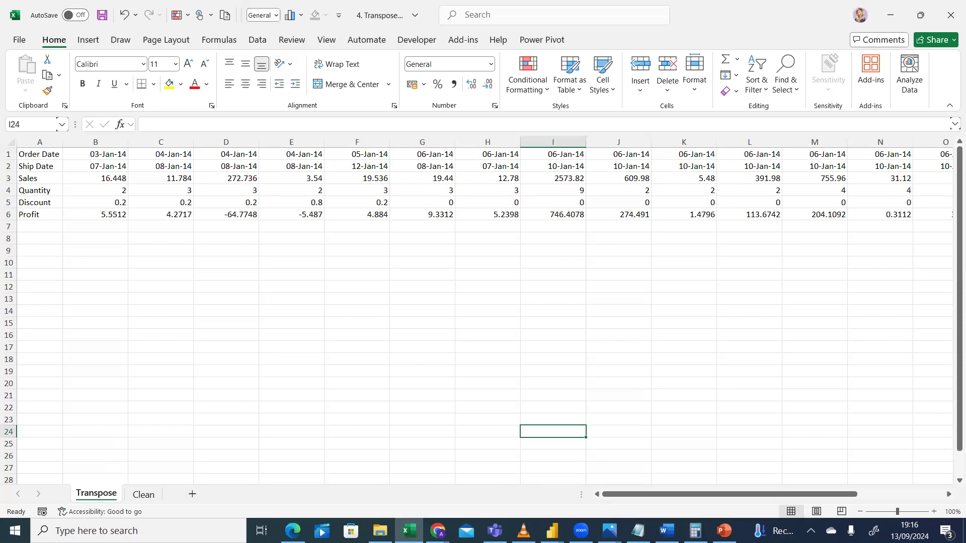
mouse_move(554, 529)
click(684, 501)
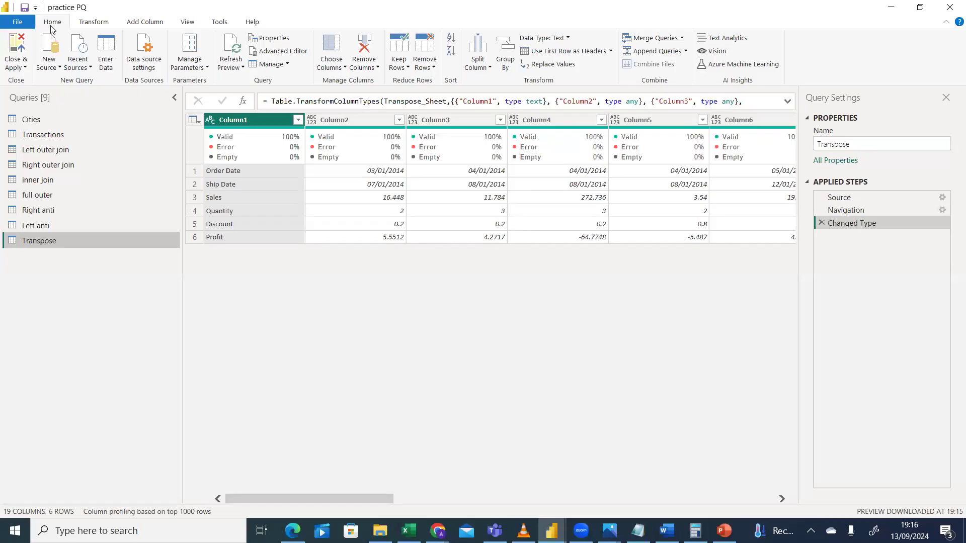
click(88, 23)
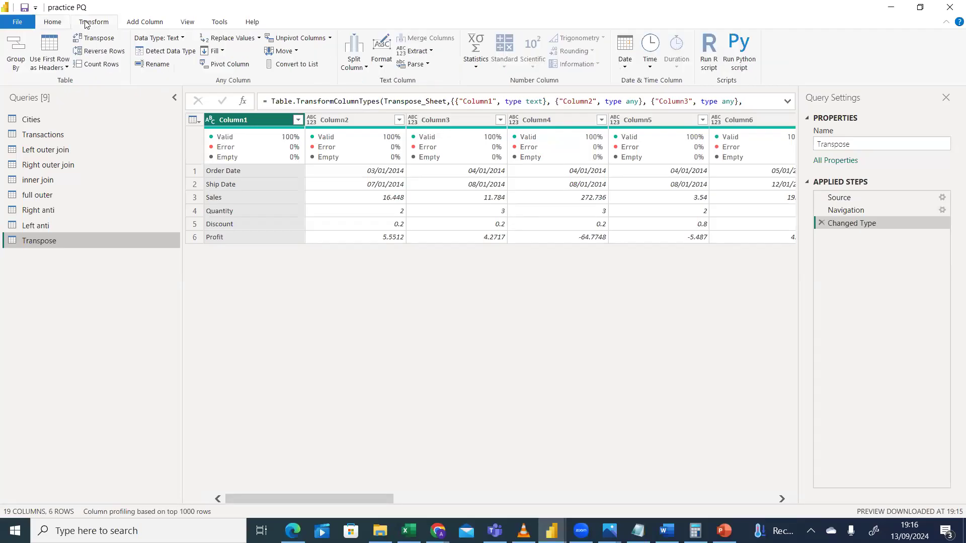
click(146, 22)
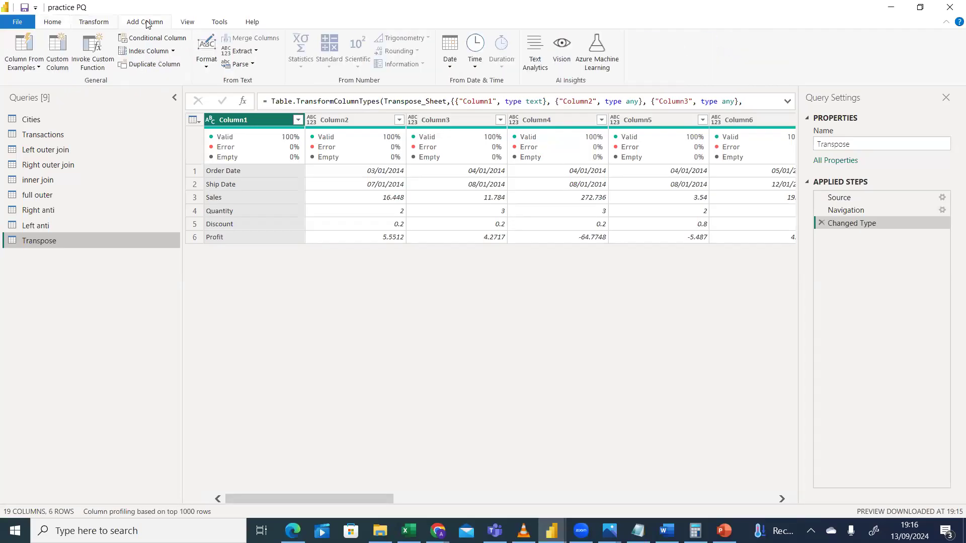
click(99, 22)
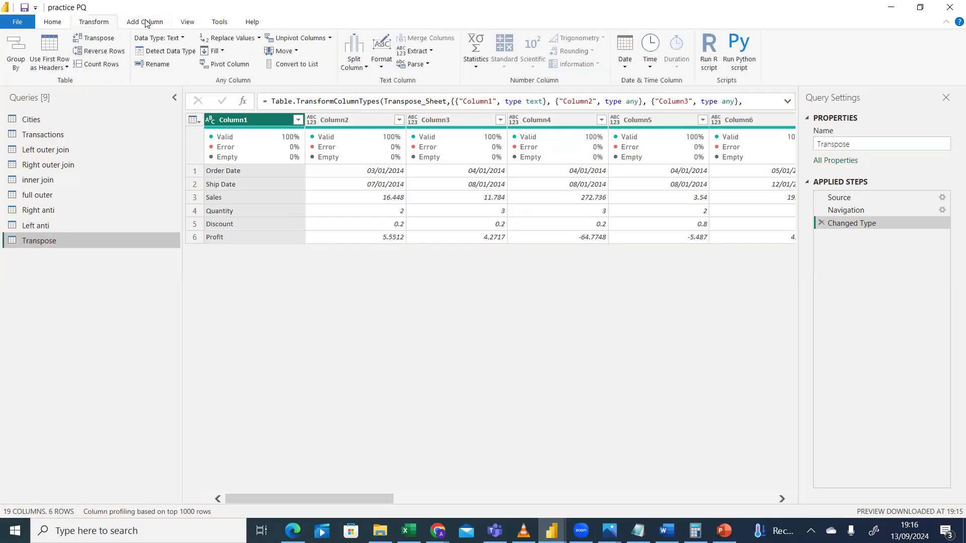
click(146, 23)
click(105, 21)
click(362, 117)
key(Left)
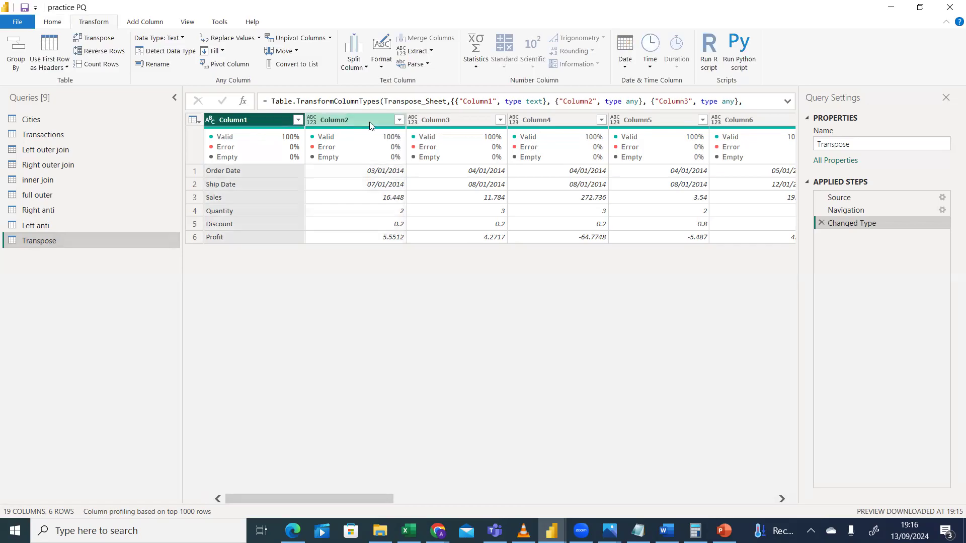
click(370, 122)
click(239, 116)
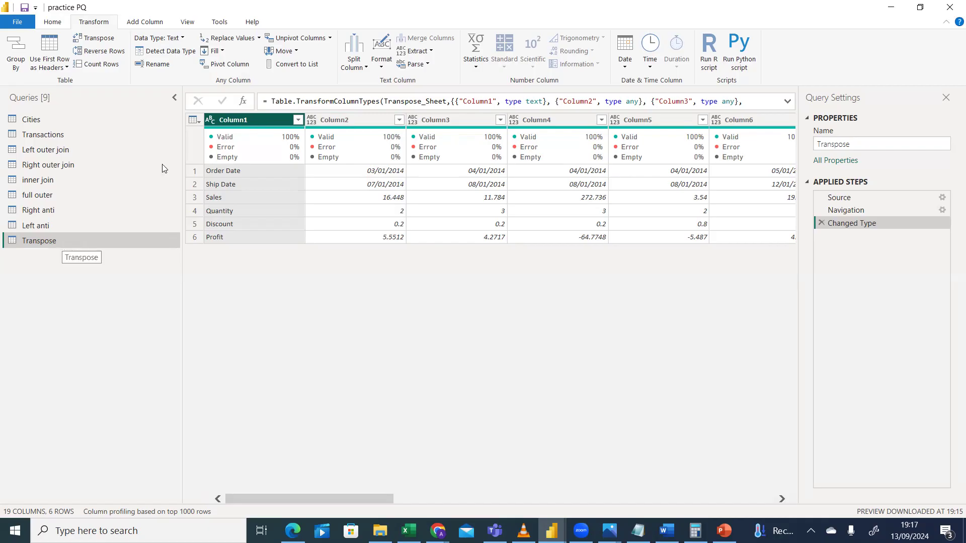
click(343, 124)
- Transpose the Transpose query's table so that its rows become columns
click(255, 120)
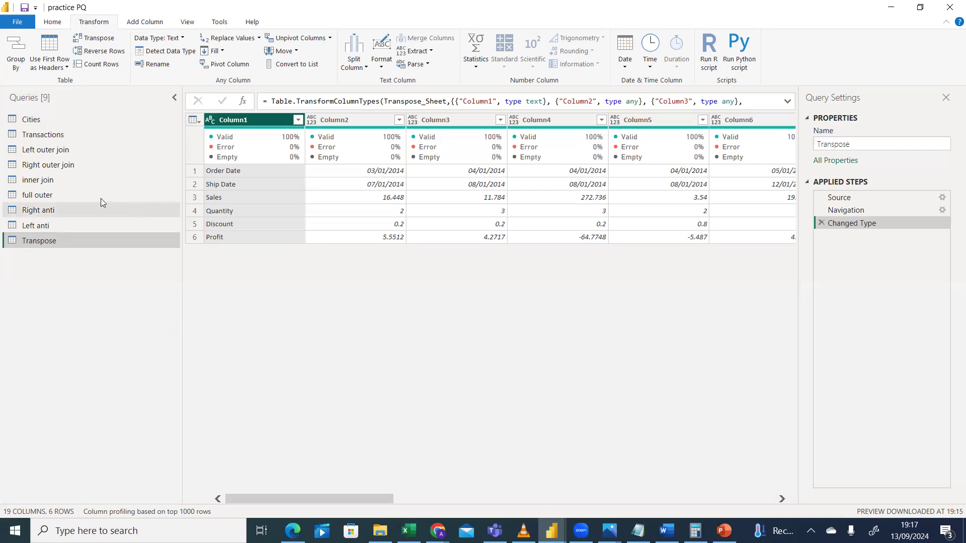
click(96, 39)
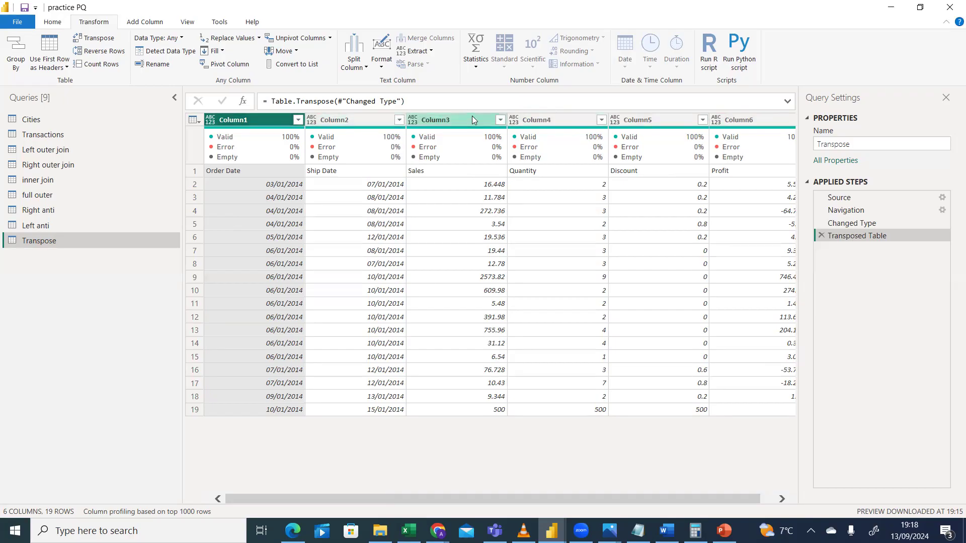
- Examine the header layout on the workbook's Clean and Transpose sheets in Excel, and return to the Power Query window
click(409, 531)
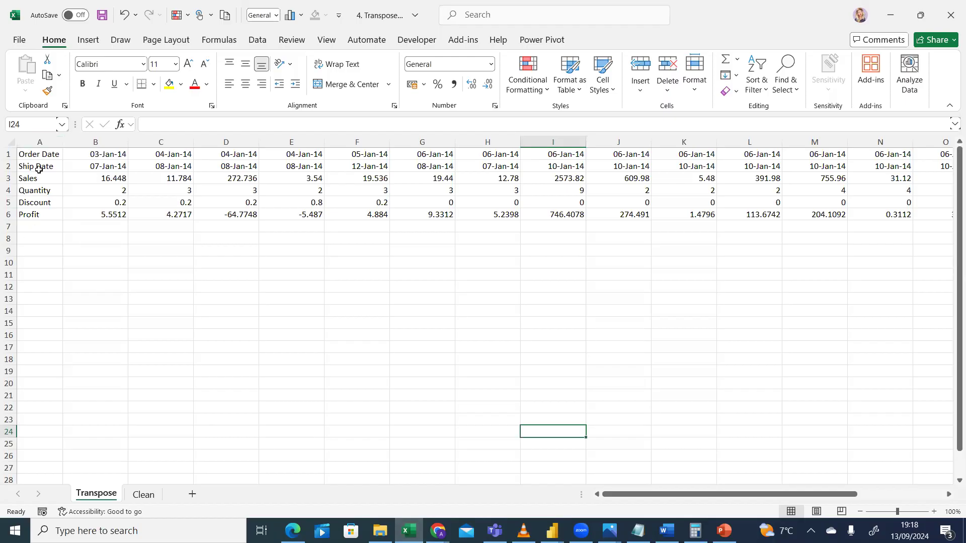
click(142, 496)
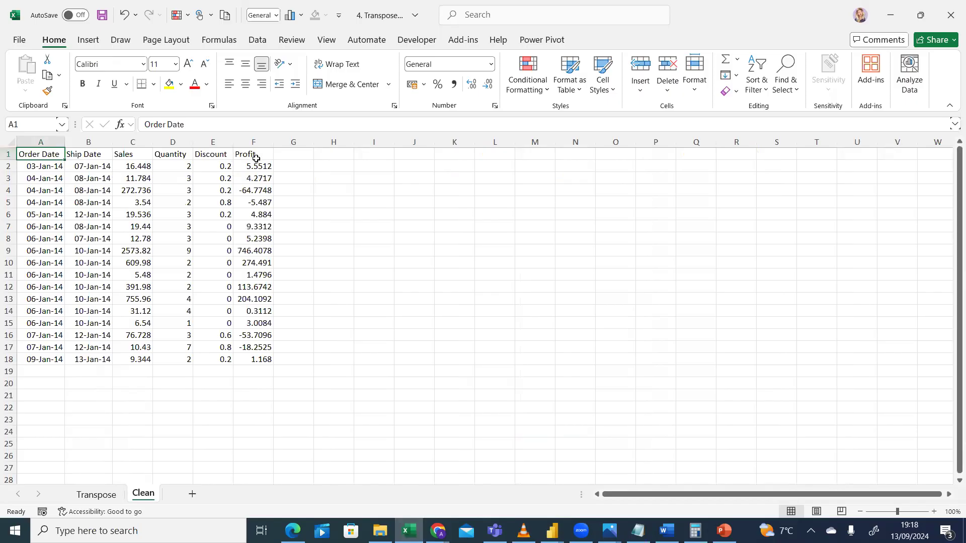
click(97, 496)
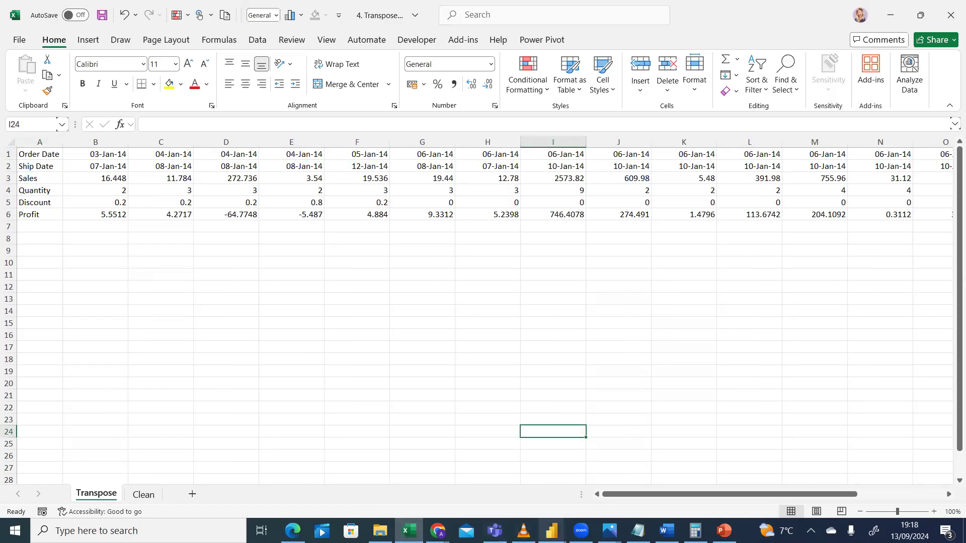
mouse_move(552, 531)
click(655, 484)
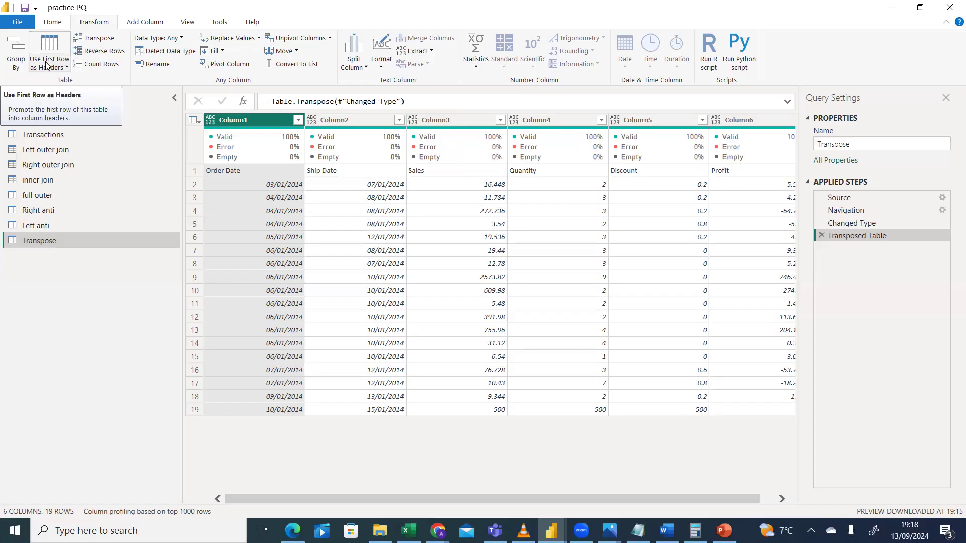
- Promote the first row of the transposed table to column headers
click(57, 23)
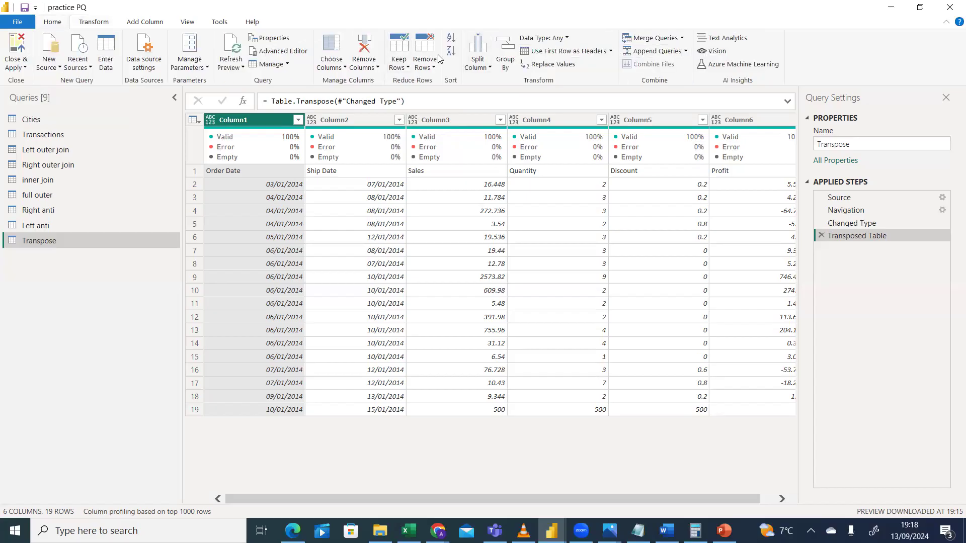
click(100, 24)
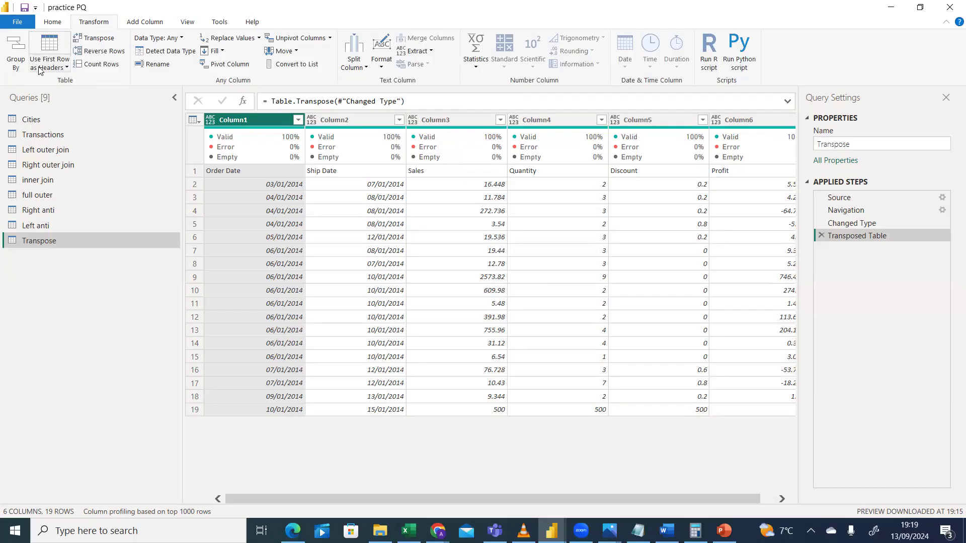
click(67, 69)
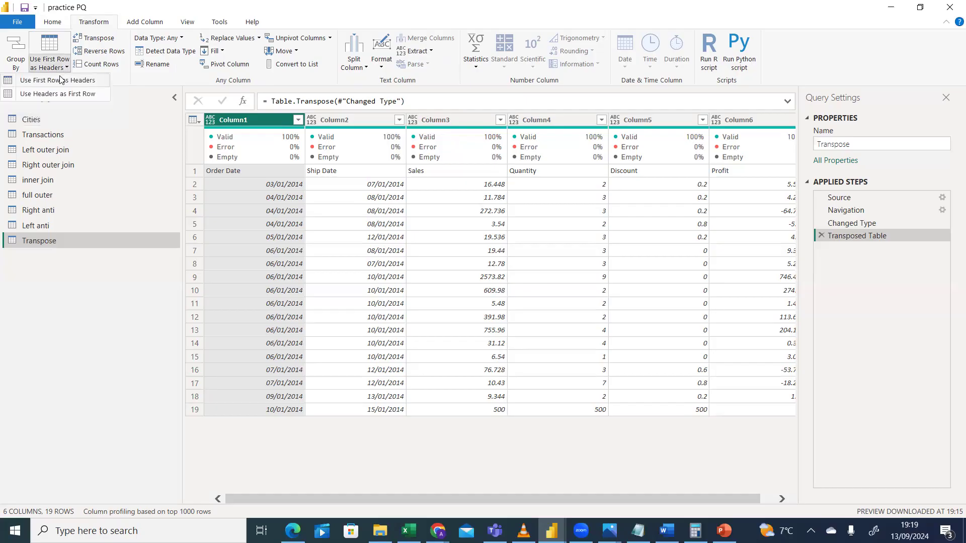
click(60, 80)
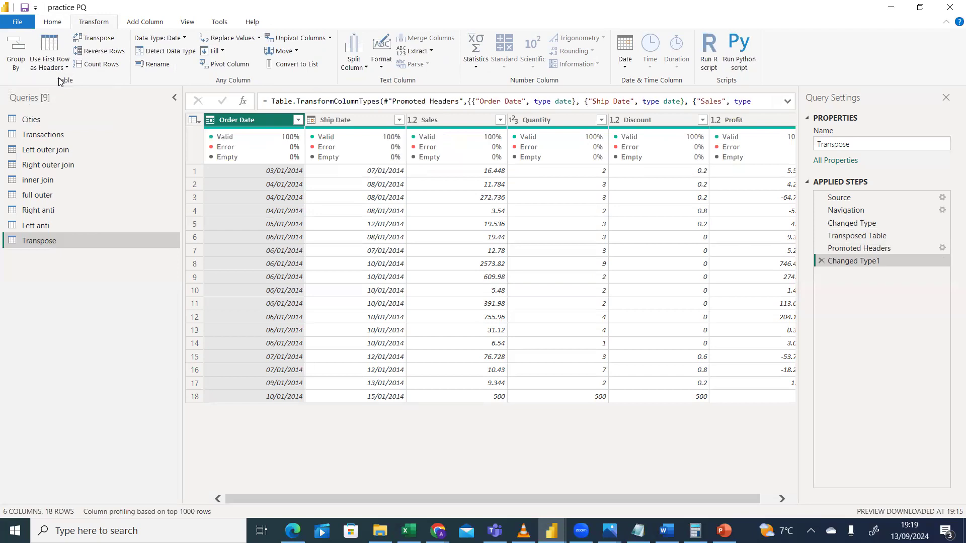
- Review the Changed Type, Transposed Table and Promoted Headers steps of the Transpose query and the table each one produces
click(859, 225)
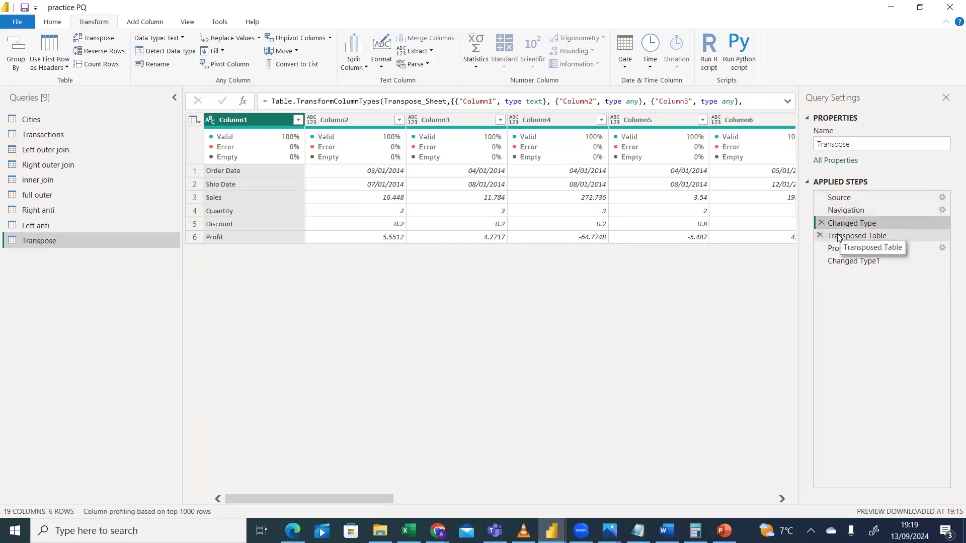
click(839, 237)
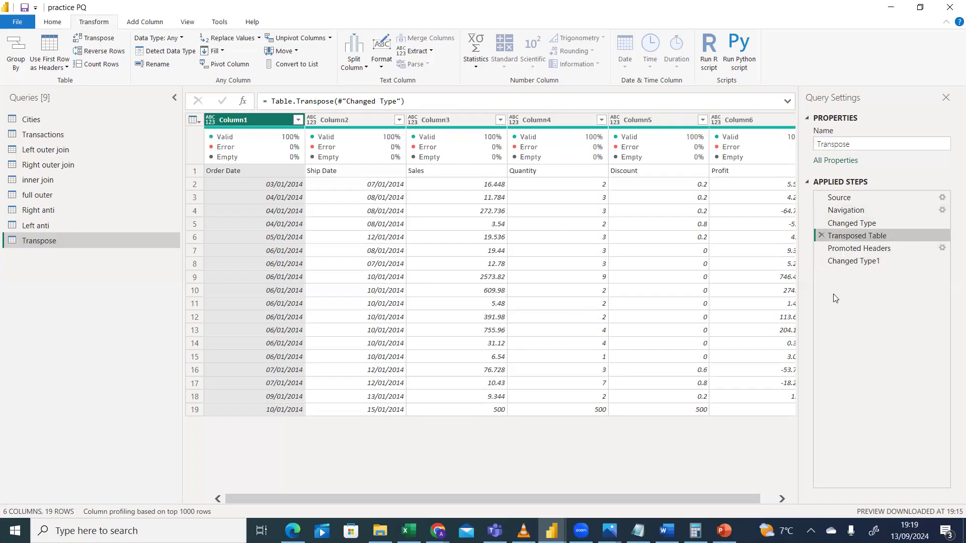
click(854, 249)
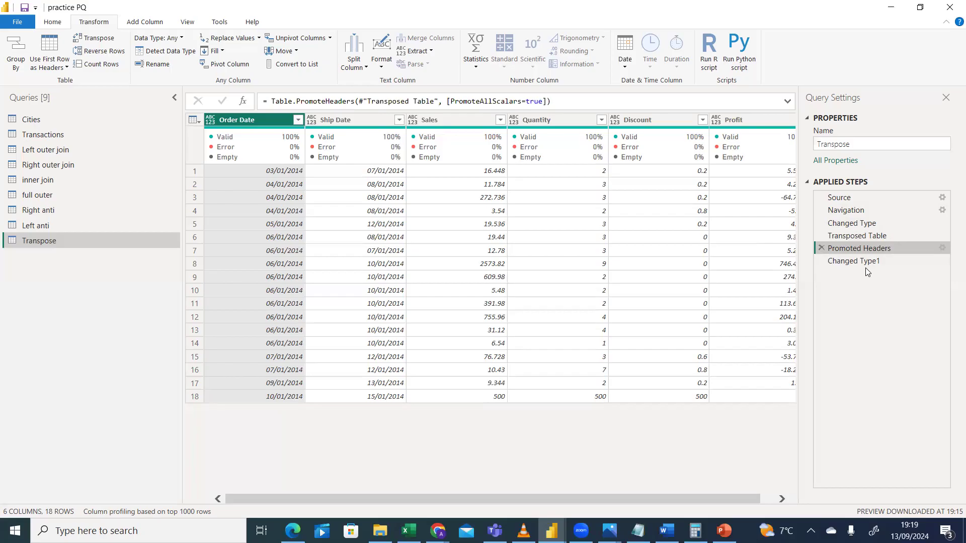
mouse_move(447, 130)
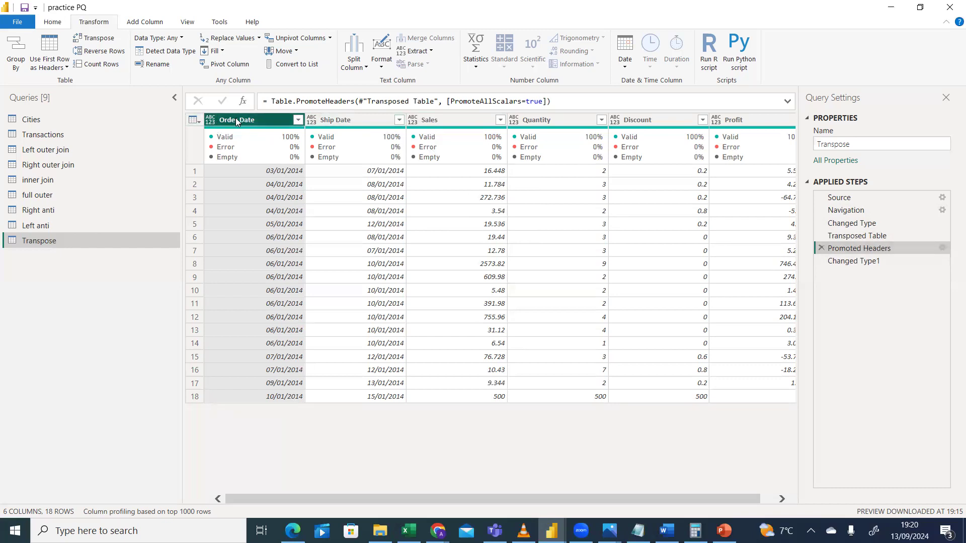
- Check the data types of the Order Date, Ship Date and Sales columns at the Changed Type1 step
click(49, 23)
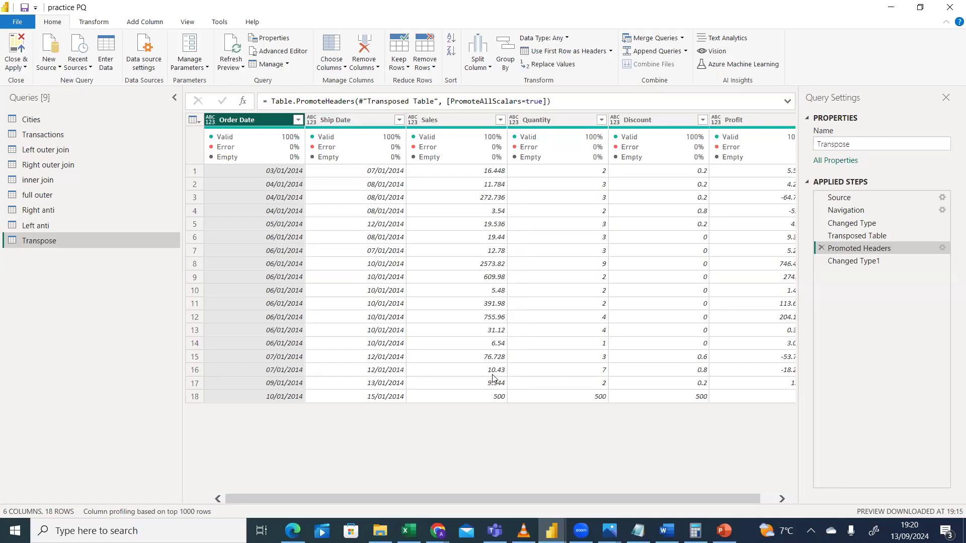
click(854, 263)
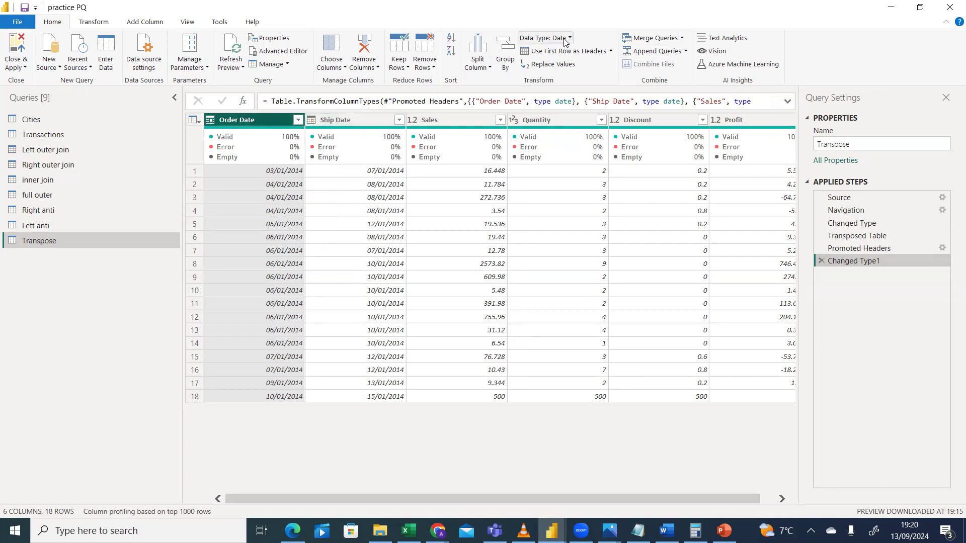
click(347, 120)
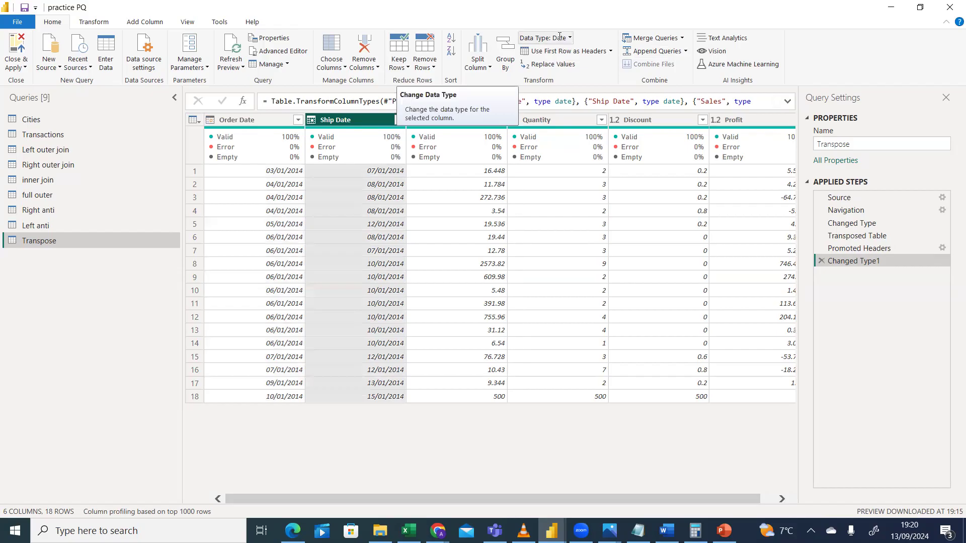
right_click(452, 124)
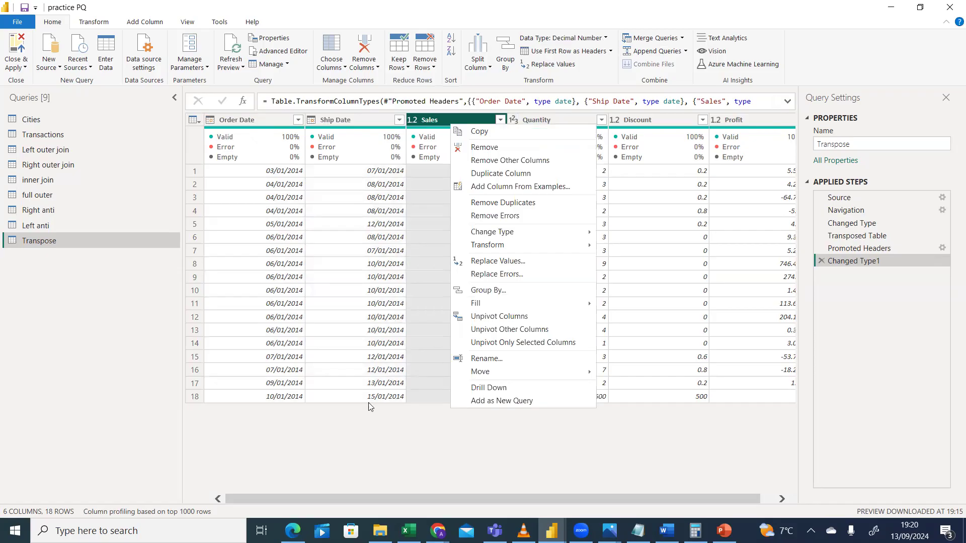
click(372, 448)
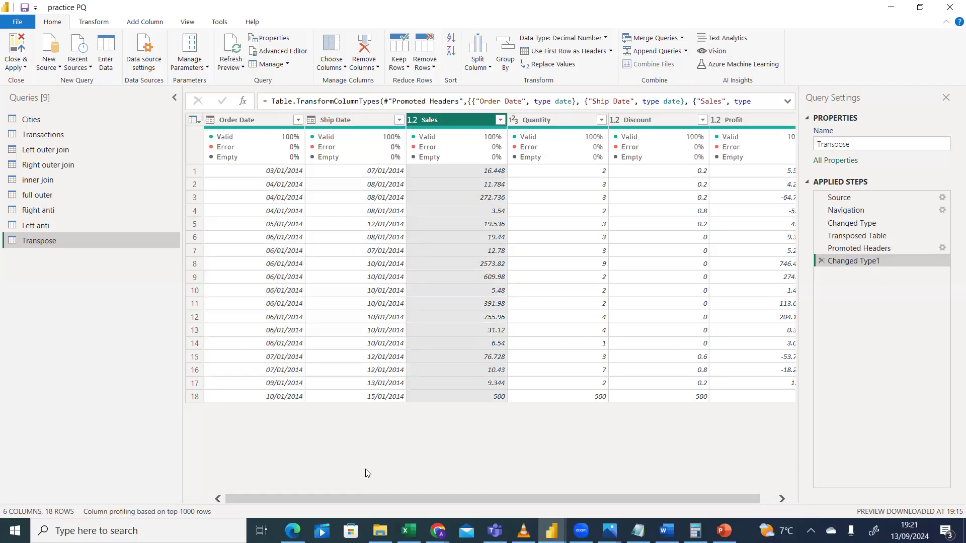
- Compare the result with the Clean sheet of the Excel workbook and return to the Power Query window
click(409, 531)
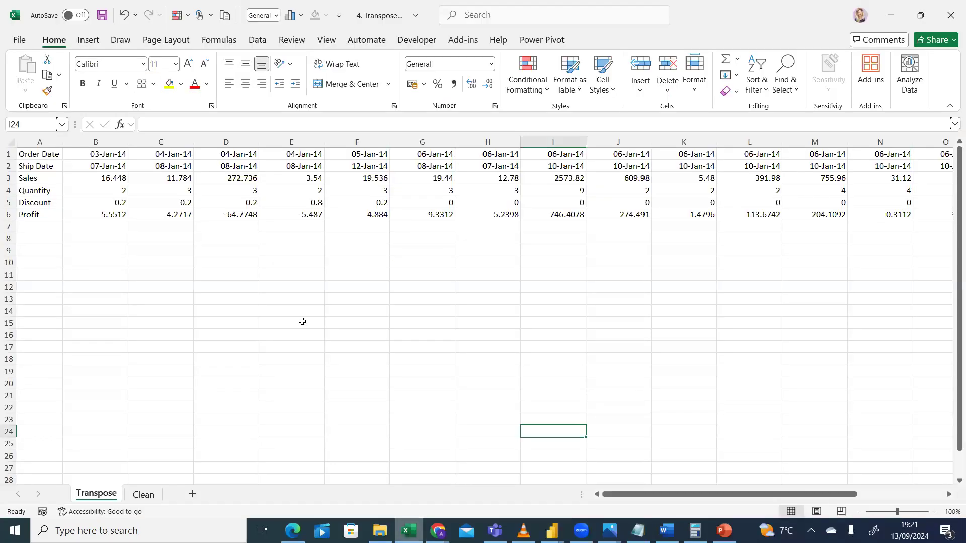
click(146, 495)
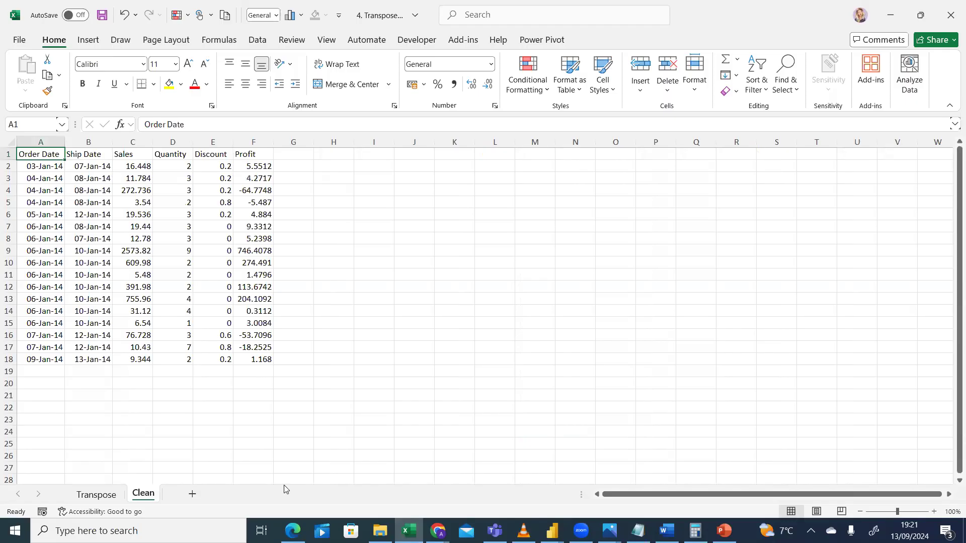
mouse_move(552, 531)
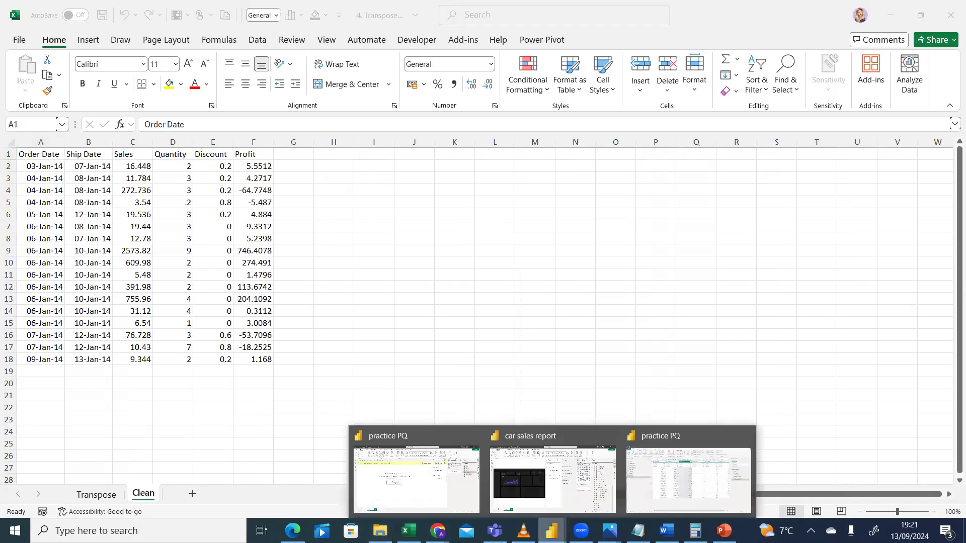
click(680, 479)
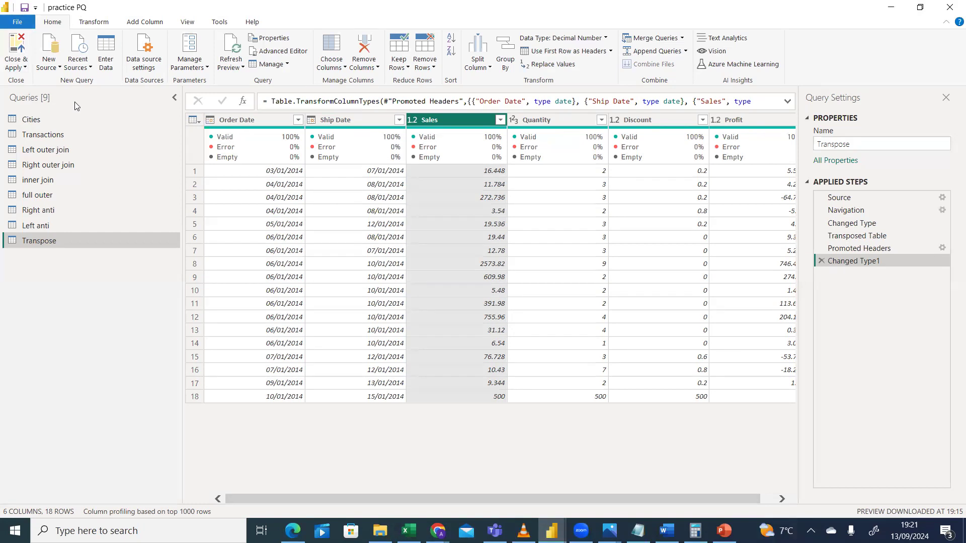
- Connect to the Transpose 2 Excel workbook in the sufnet PQ folder as a new source and open its Navigator
click(50, 65)
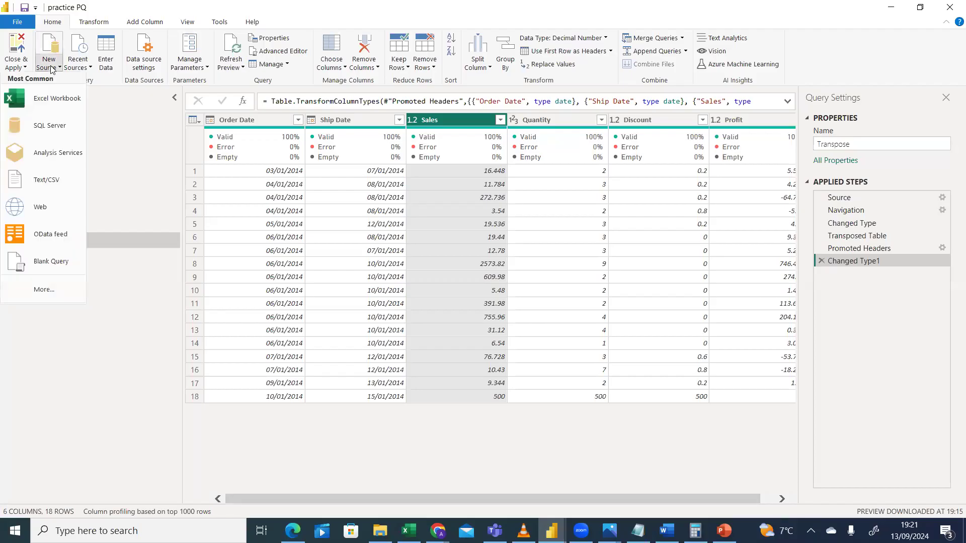
click(56, 101)
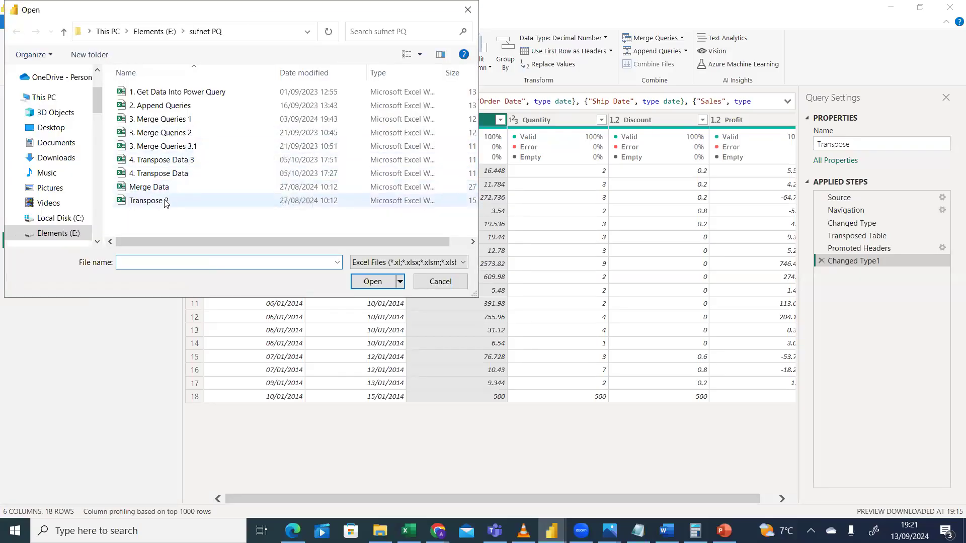
click(166, 205)
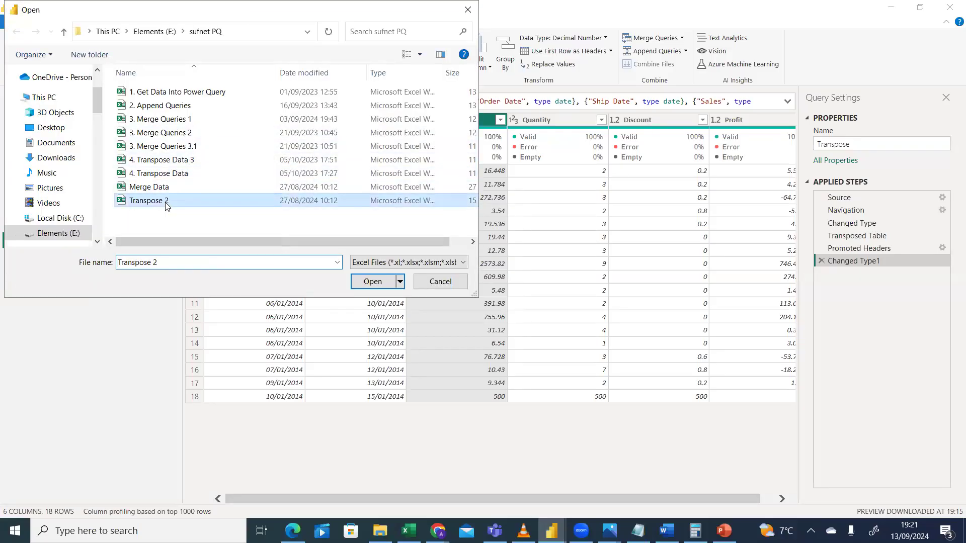
double_click(166, 205)
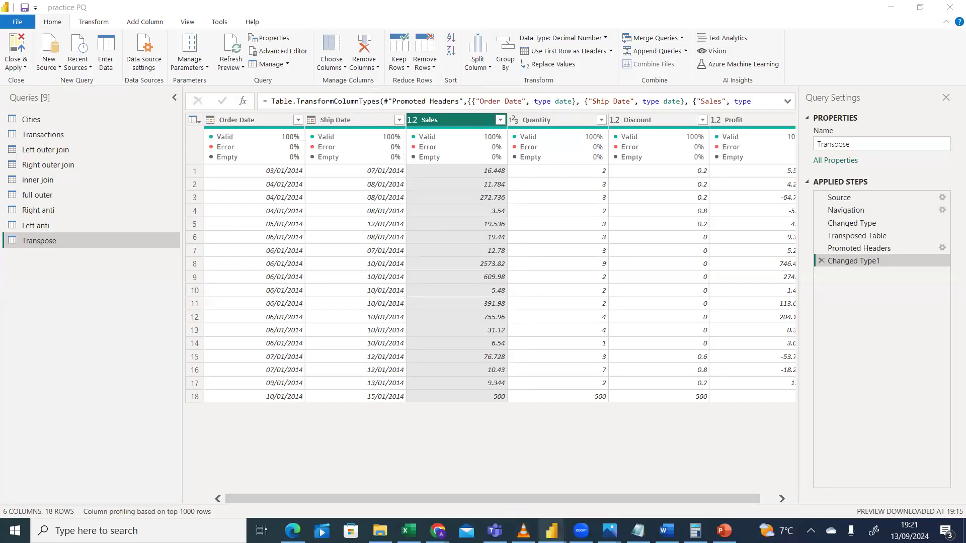
mouse_move(438, 531)
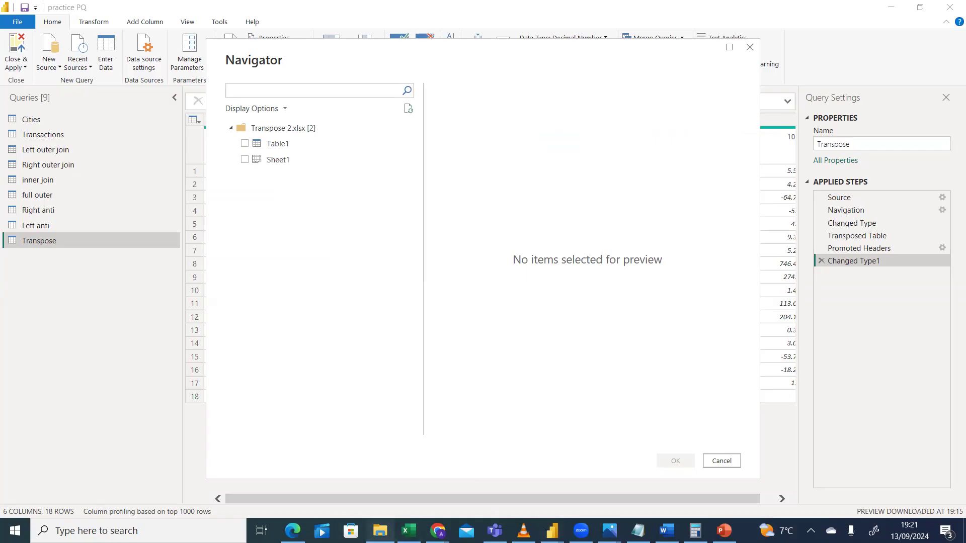
- Switch to File Explorer and try to open the Transpose 2 workbook from the sufnet PQ folder
click(380, 531)
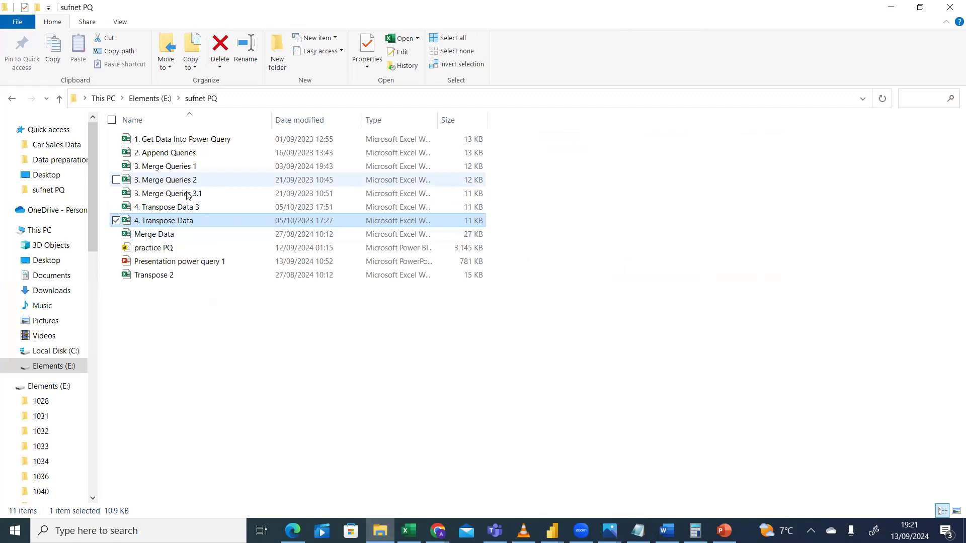
double_click(167, 274)
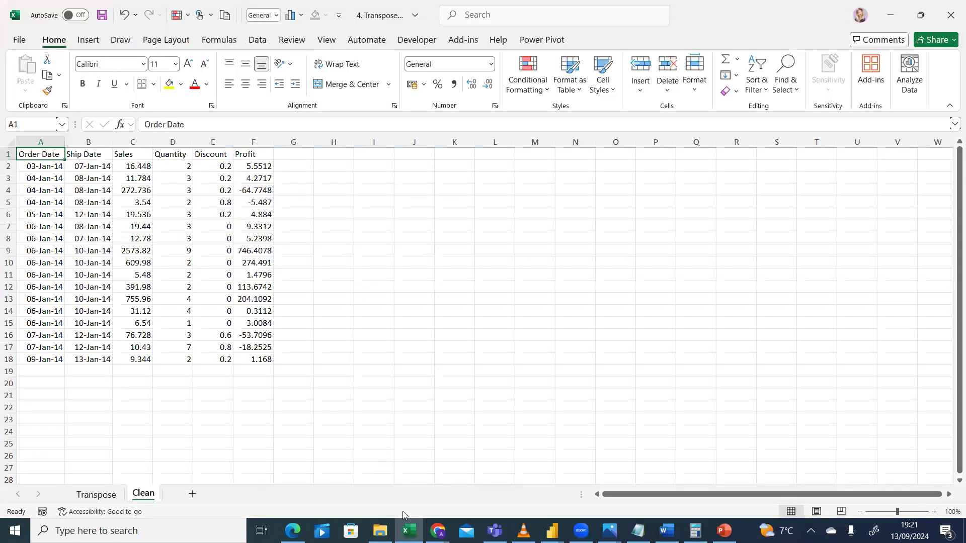
mouse_move(407, 528)
- Return to File Explorer and unblock the Transpose 2 workbook in its file properties
click(380, 530)
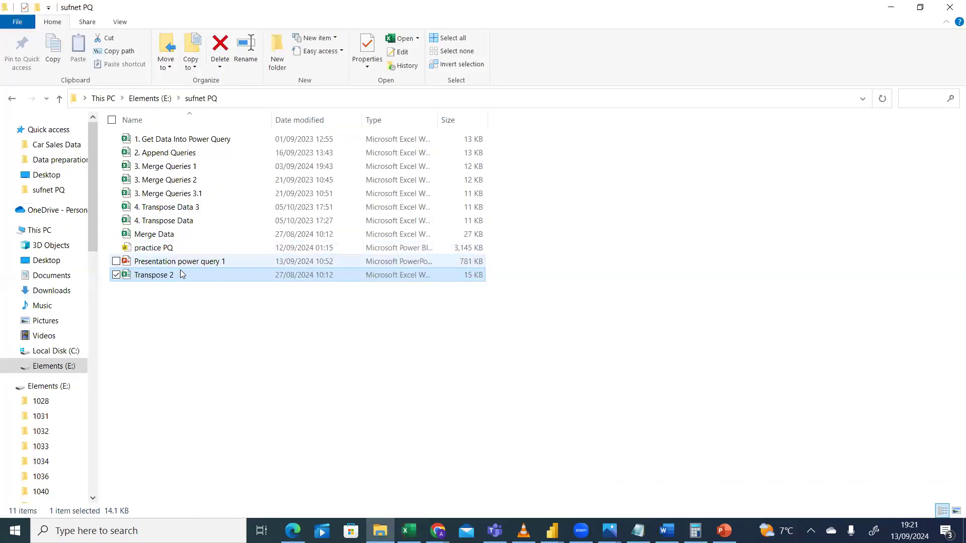
right_click(181, 275)
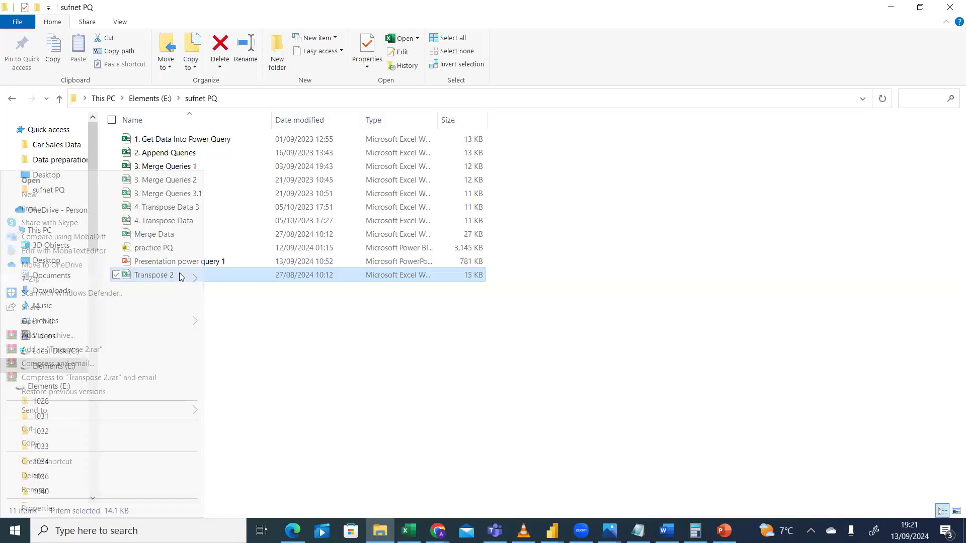
click(80, 510)
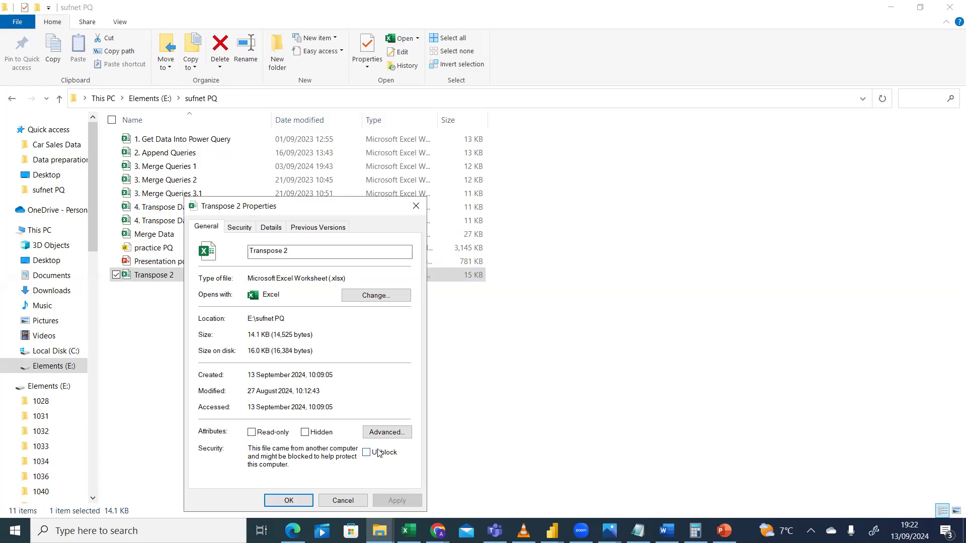
click(367, 453)
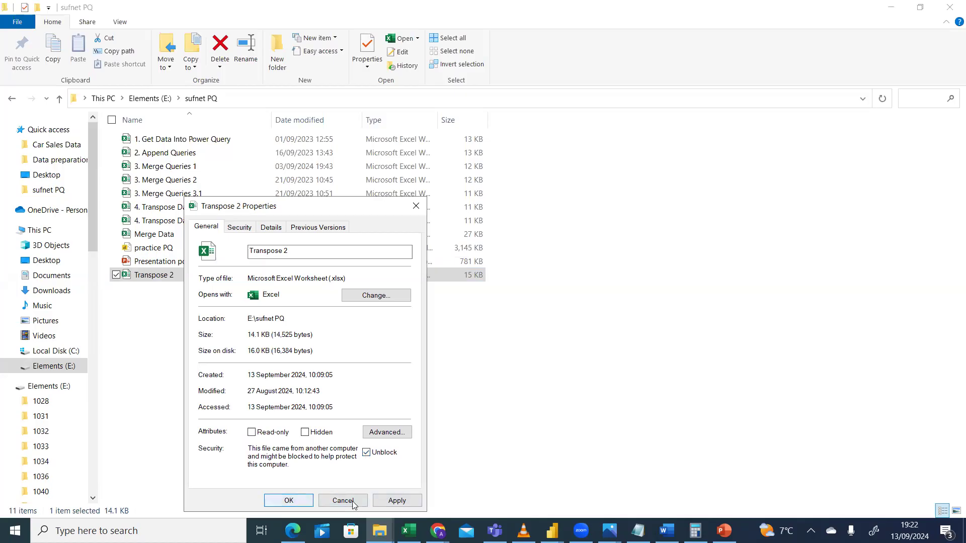
click(397, 501)
click(297, 499)
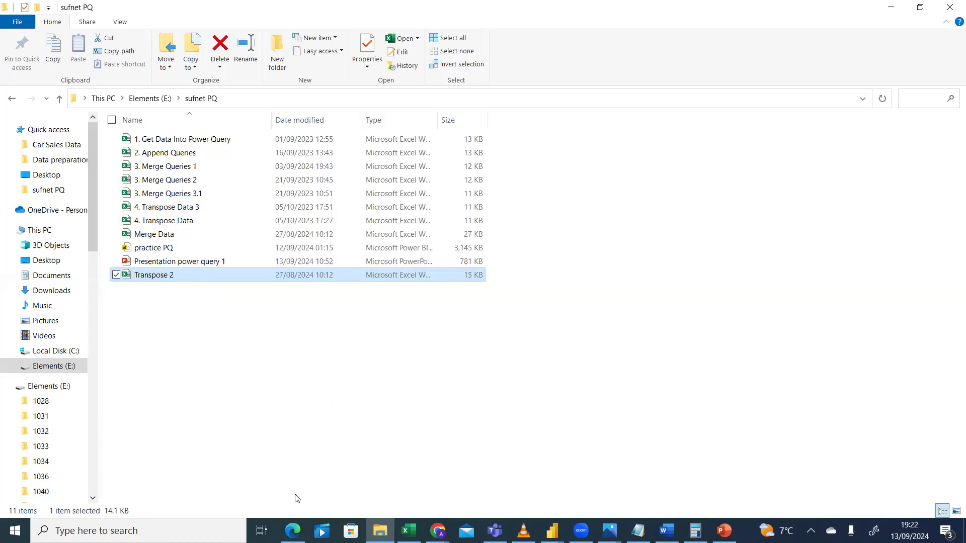
- Open the Transpose 2 workbook in Excel, review its table of monthly figures by region, and close it
double_click(192, 283)
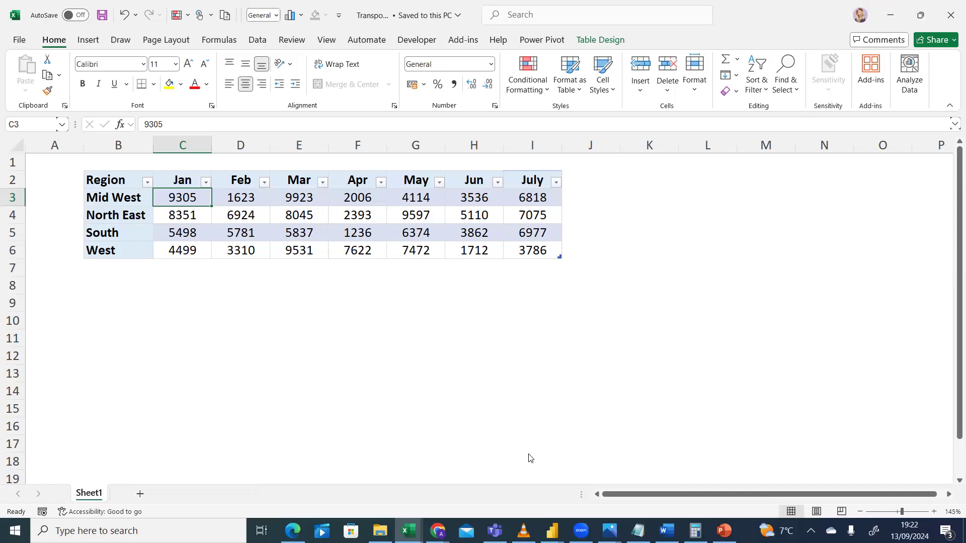
click(951, 16)
- Open the 4. Transpose Data 3 workbook from the sufnet PQ folder in Excel and enable editing
click(380, 530)
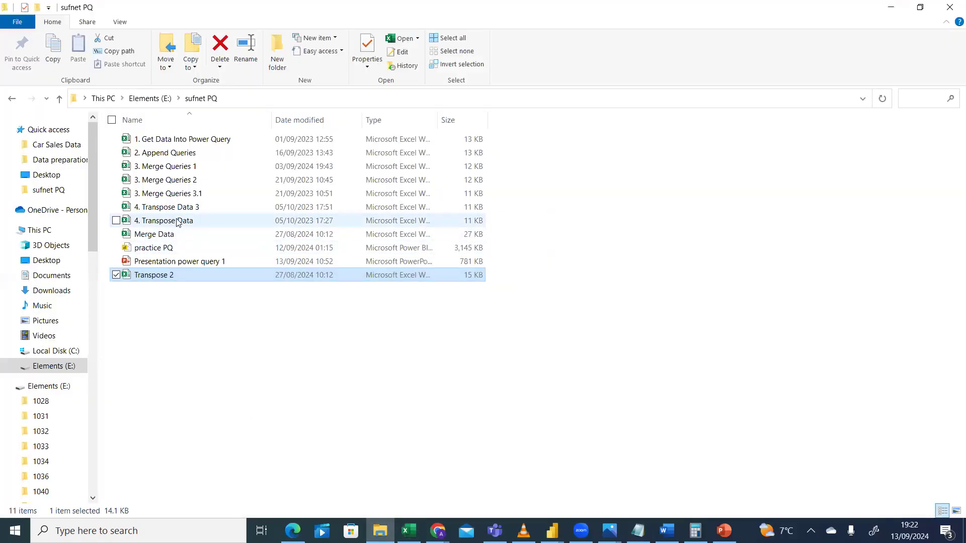
click(186, 211)
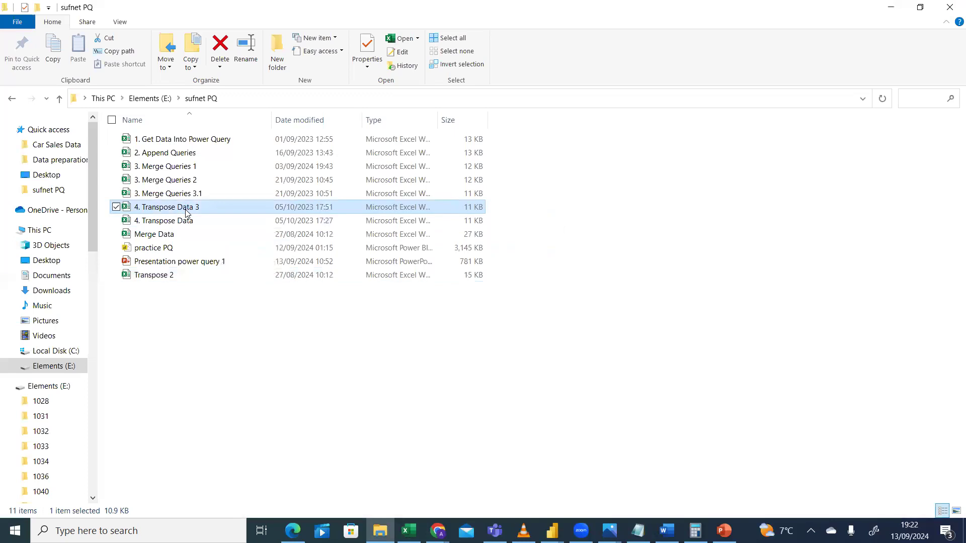
double_click(185, 212)
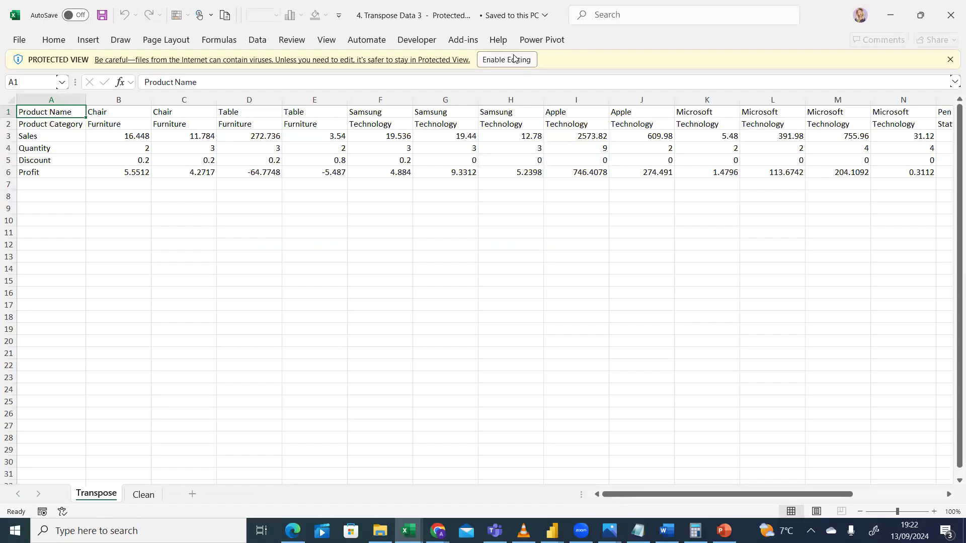
click(513, 58)
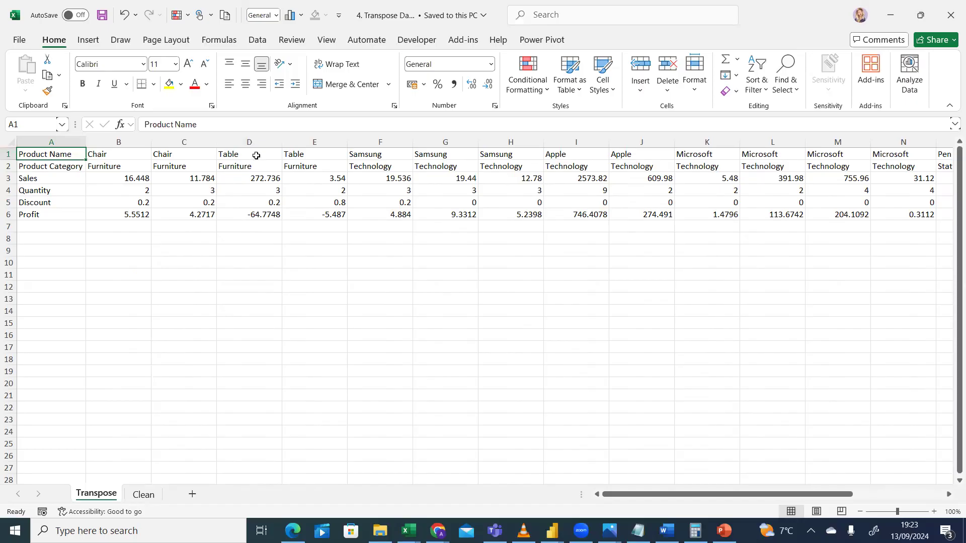
- Compare the row-oriented product data on the Transpose sheet with the column layout on the Clean sheet
click(469, 153)
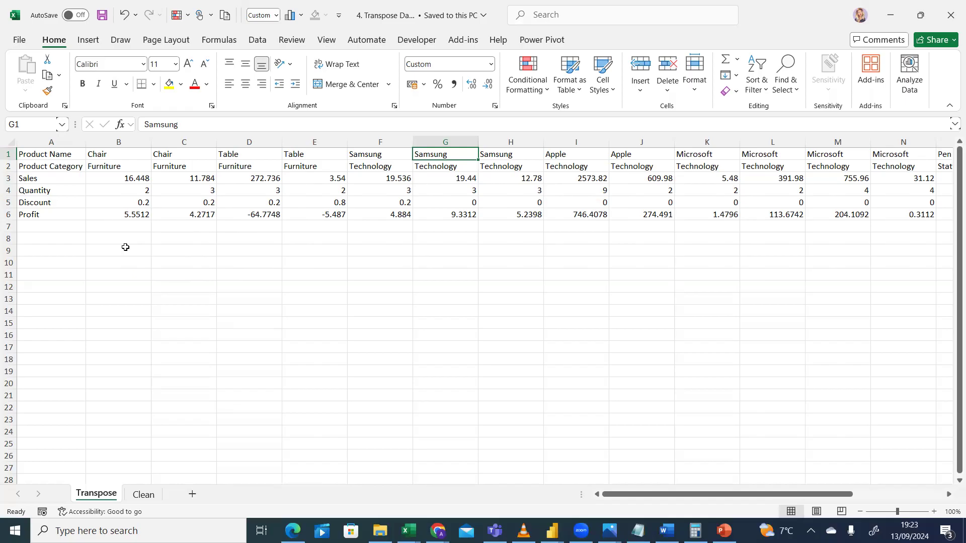
click(256, 190)
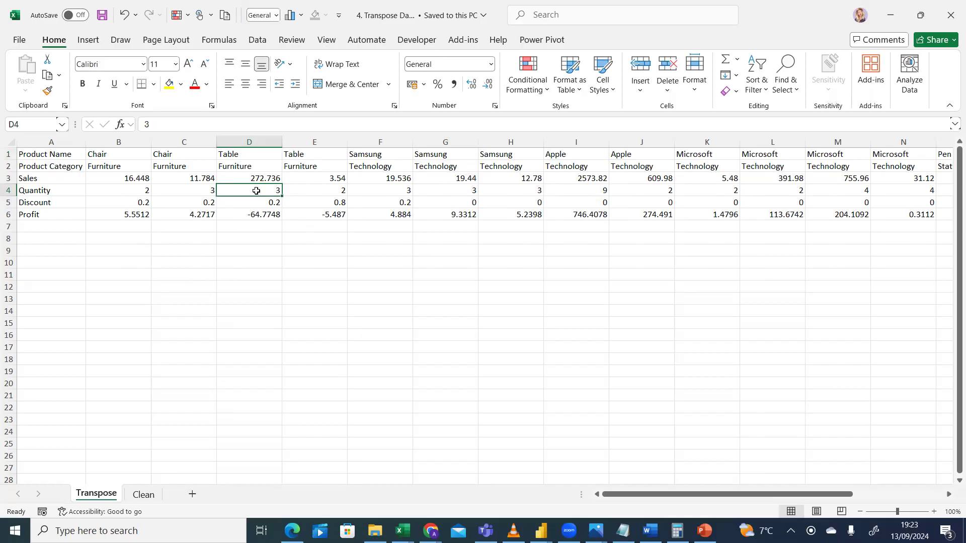
click(150, 498)
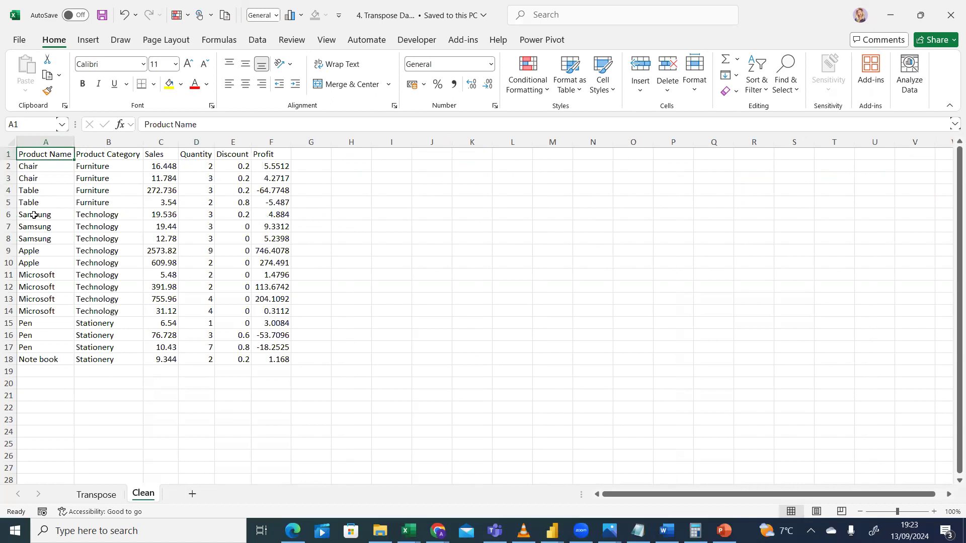
click(102, 498)
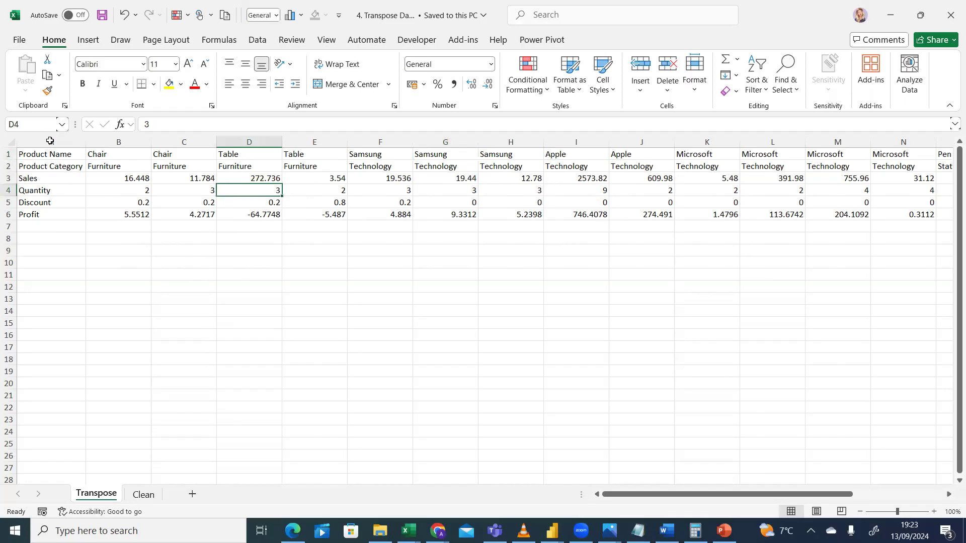
click(144, 495)
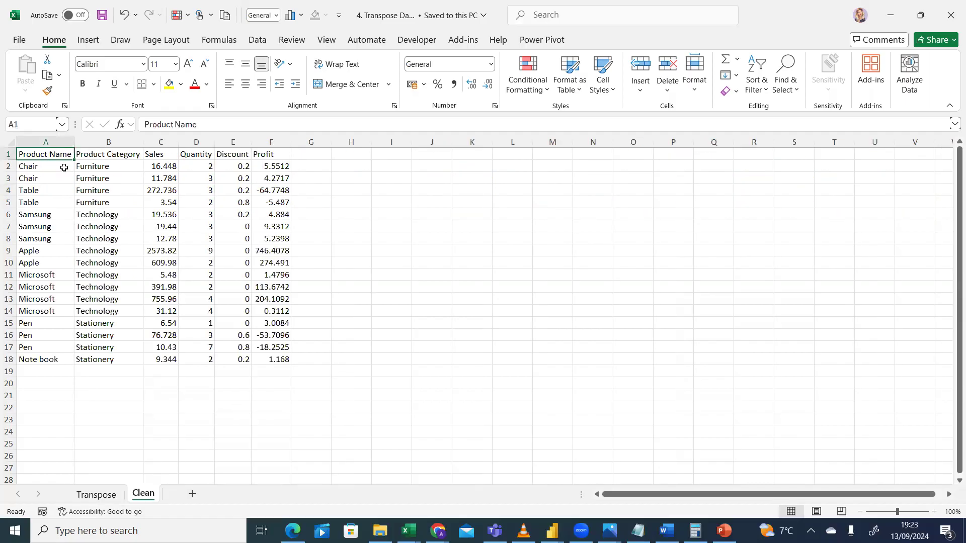
- Match the Product Name, Product Category and Sales rows on the Transpose sheet to their corresponding columns on the Clean sheet
click(111, 495)
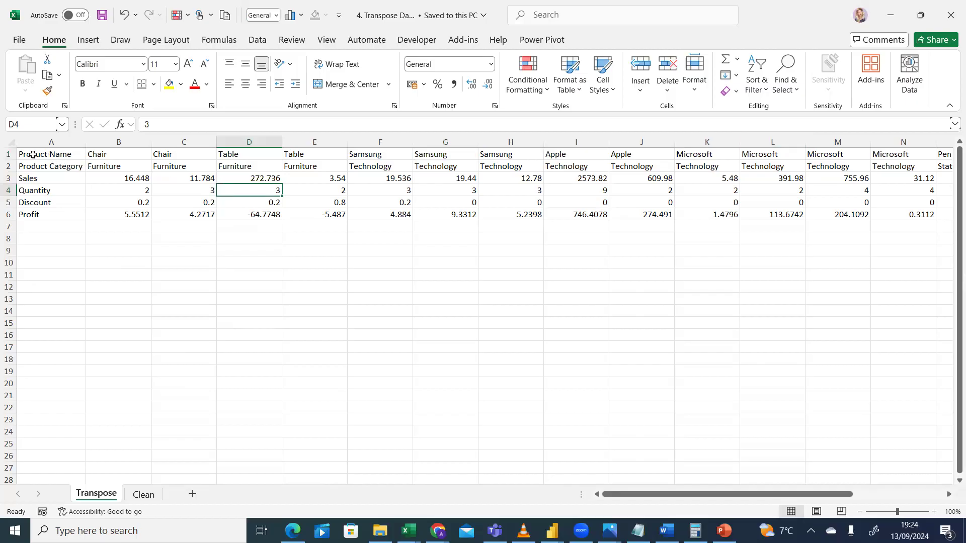
click(10, 155)
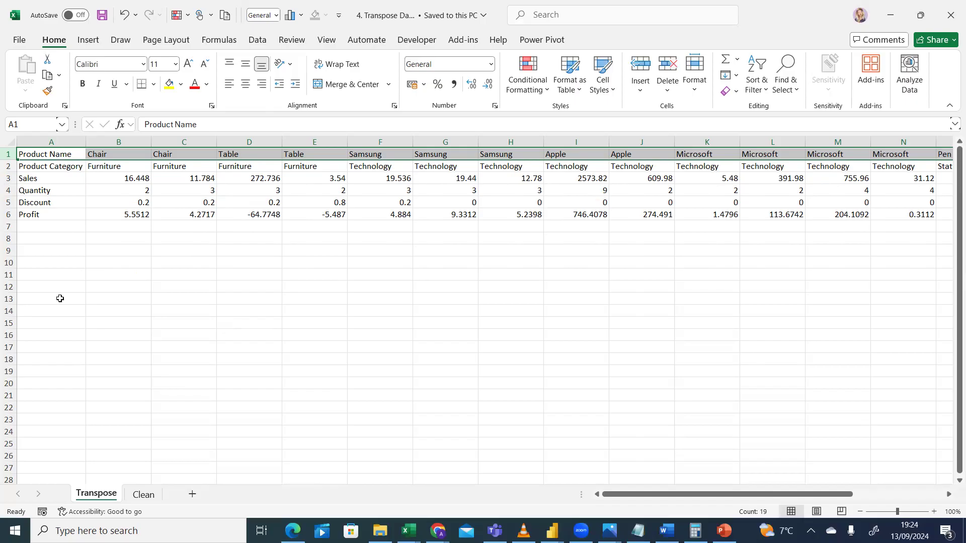
click(143, 494)
click(95, 498)
click(9, 166)
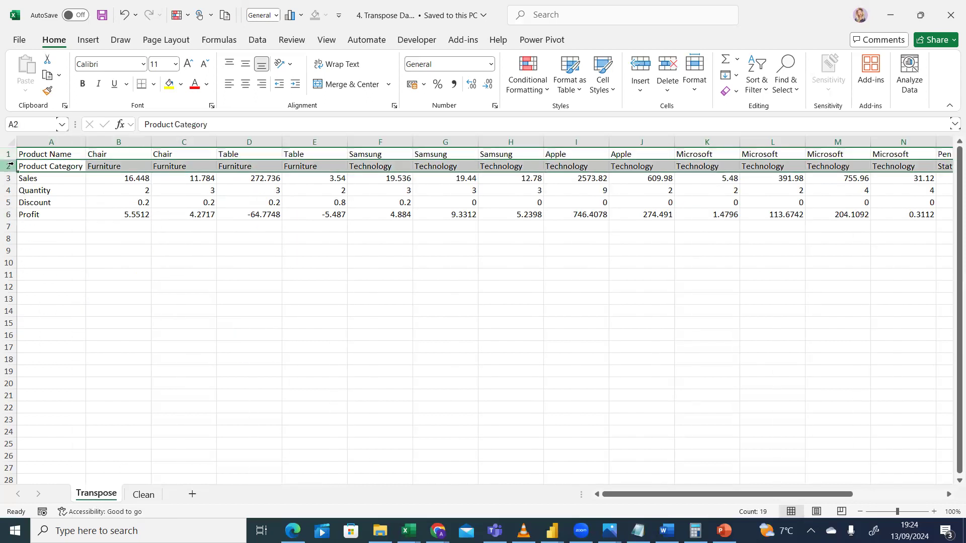
click(144, 494)
click(97, 495)
click(8, 177)
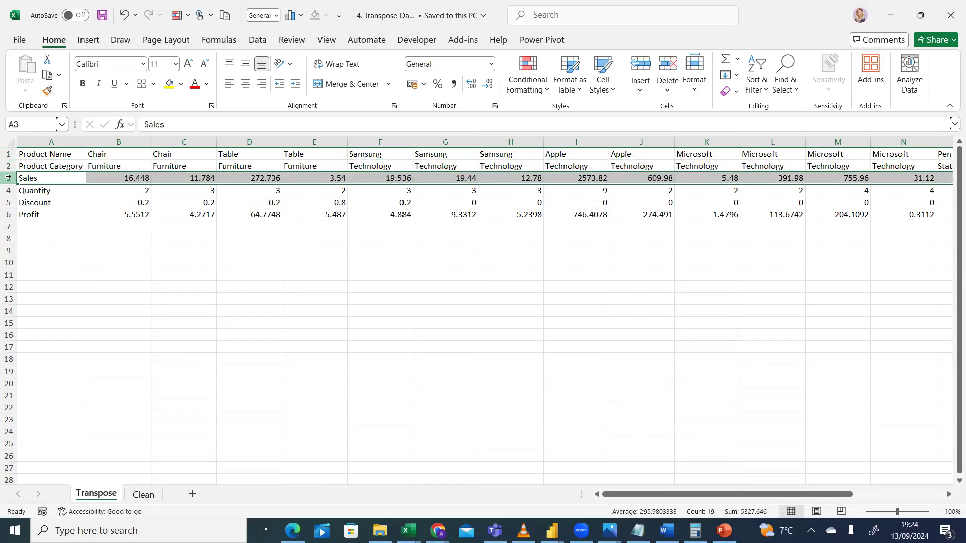
click(142, 495)
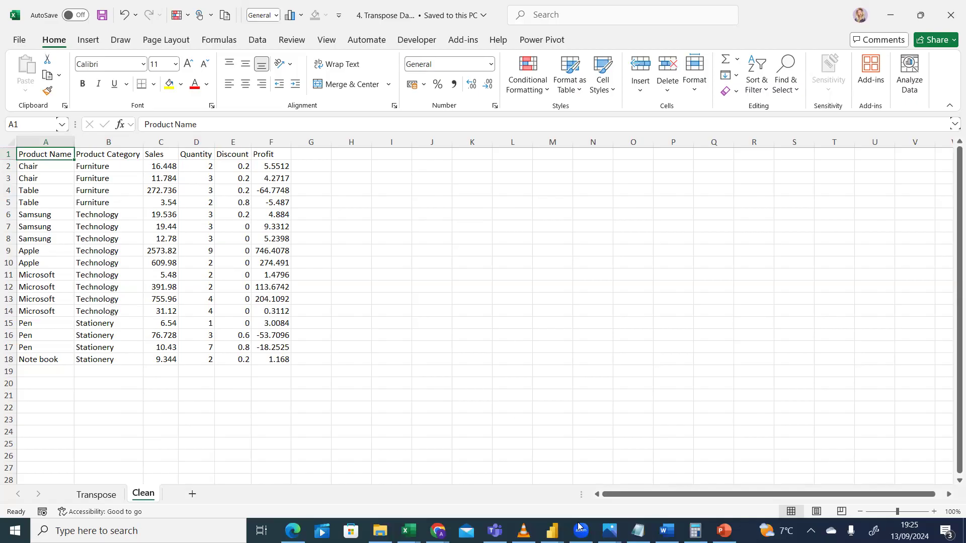
- Switch to the practice PQ Power Query Editor and dismiss the Navigator for Transpose 2.xlsx without importing anything
mouse_move(552, 531)
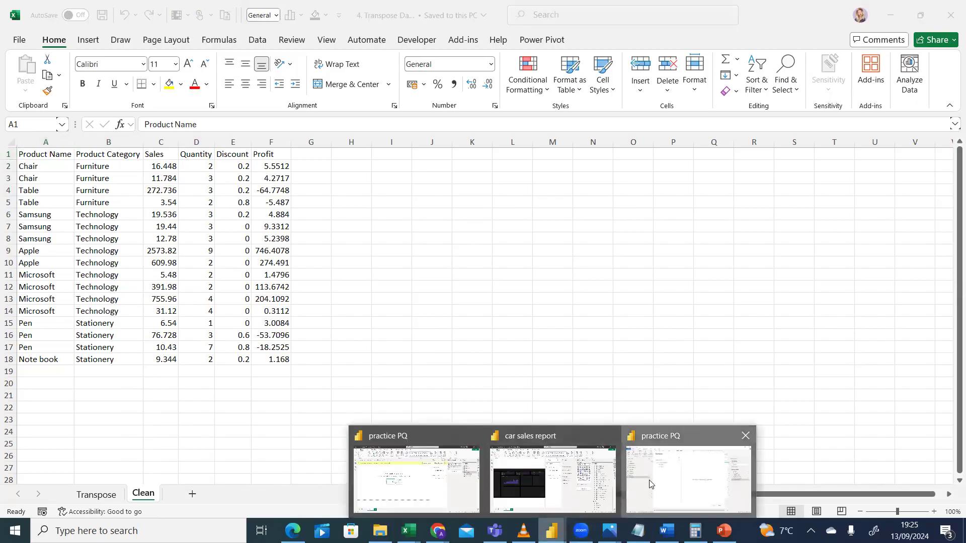
click(689, 473)
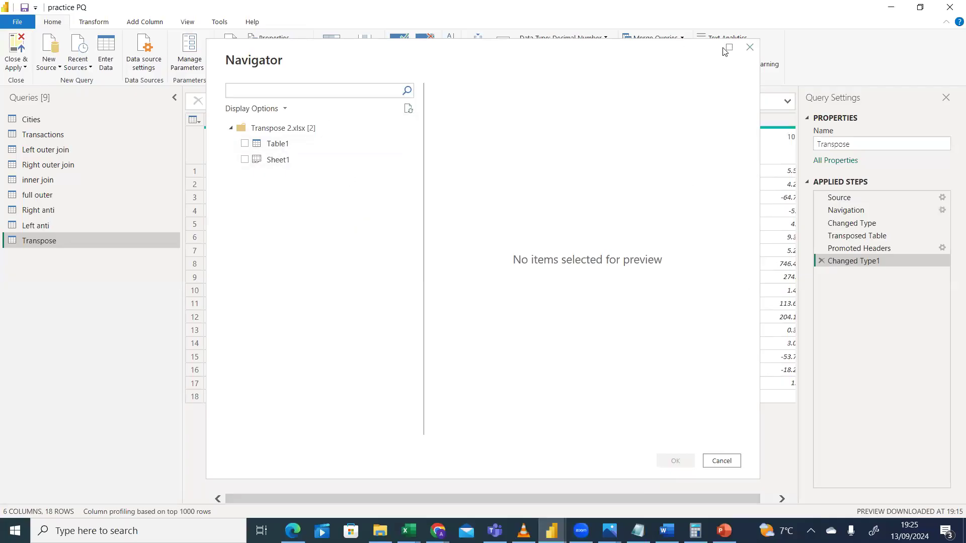
drag(682, 52, 638, 55)
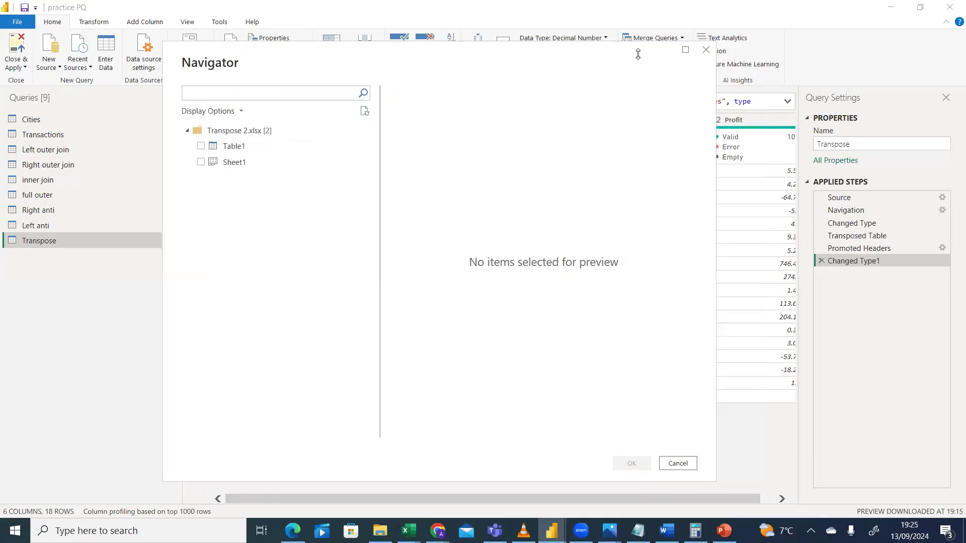
click(706, 51)
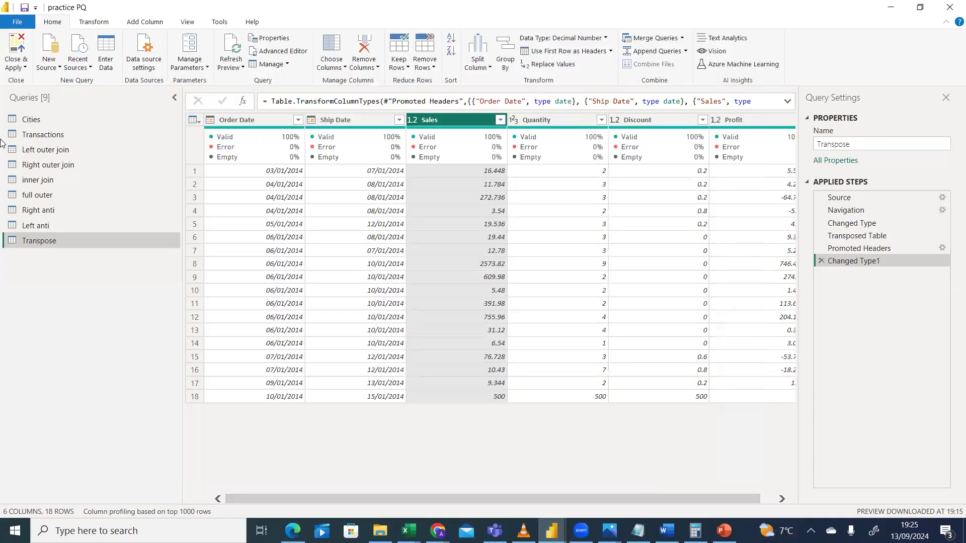
- Import the Transpose sheet from the 4. Transpose Data 3 Excel workbook as a new query
click(48, 65)
click(59, 99)
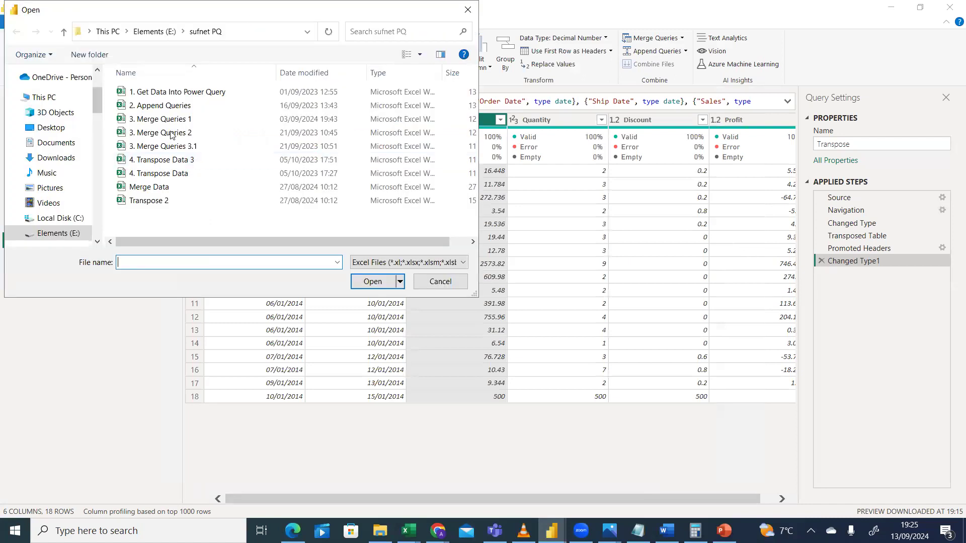
click(175, 160)
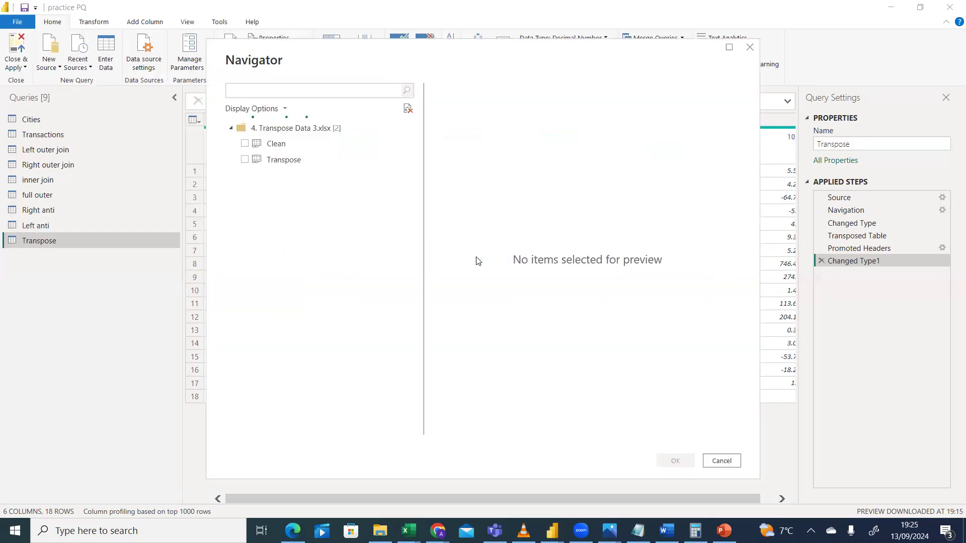
click(289, 163)
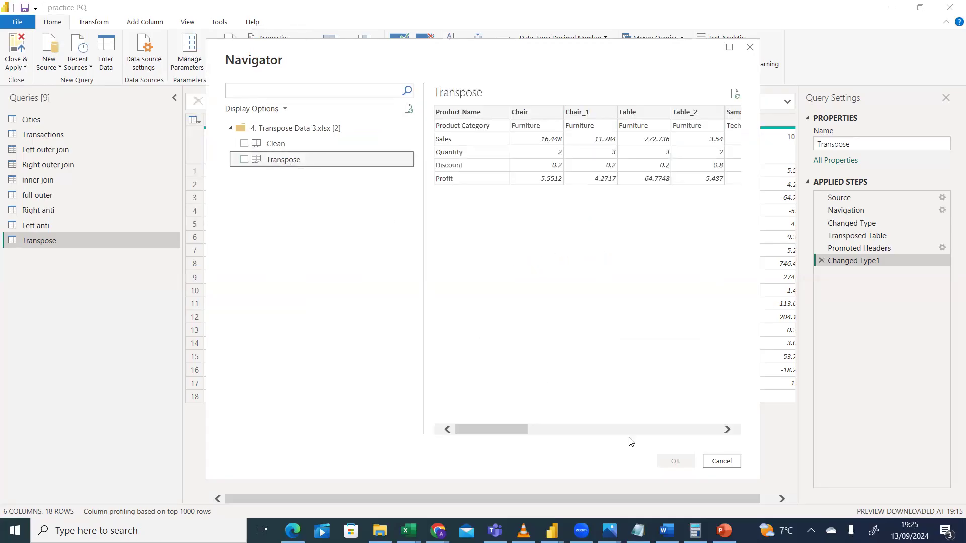
click(245, 160)
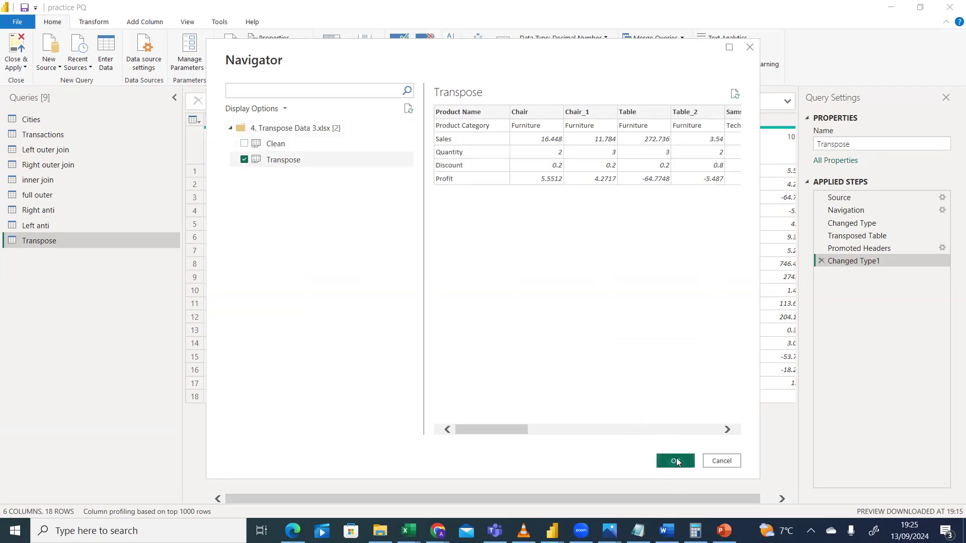
click(675, 461)
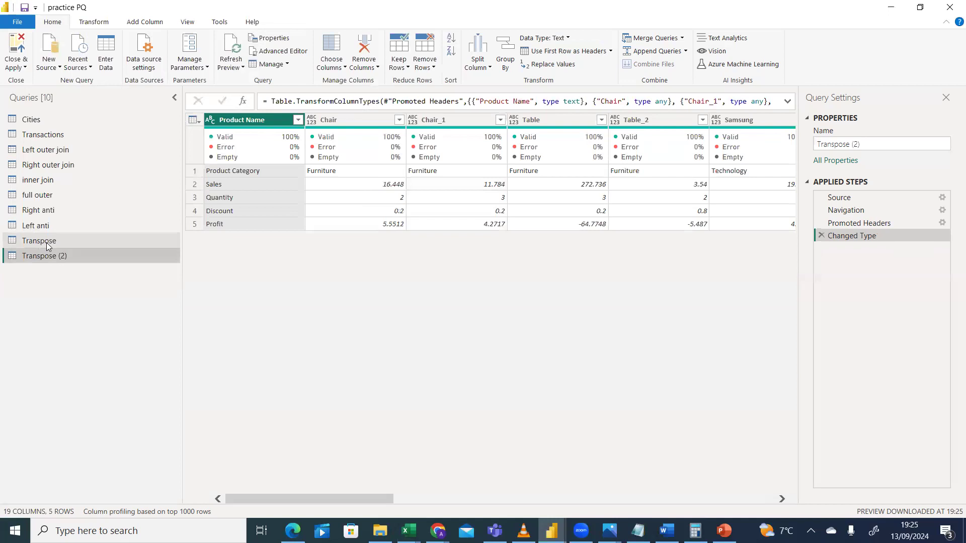
- Review the original Transpose query for comparison, and transpose the table in the Transpose (2) query
click(47, 241)
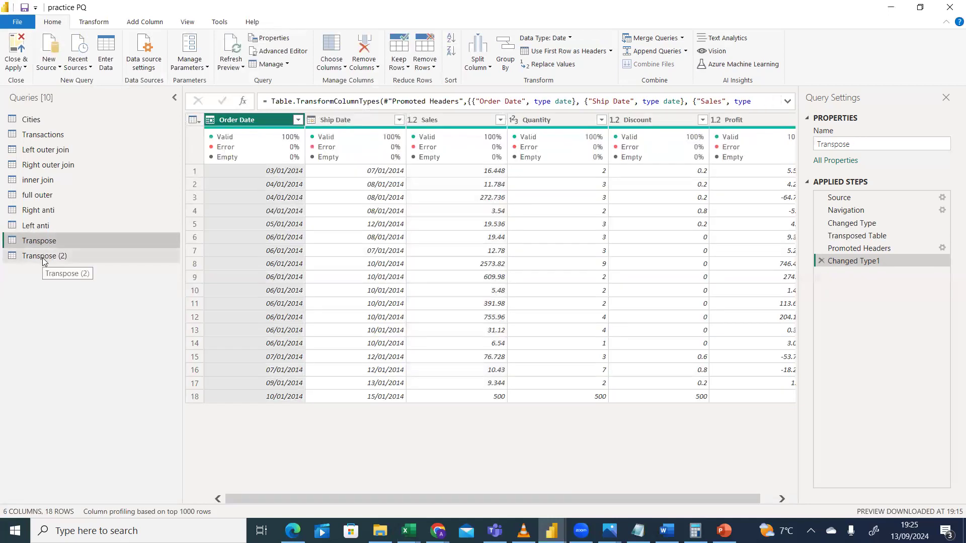
click(61, 256)
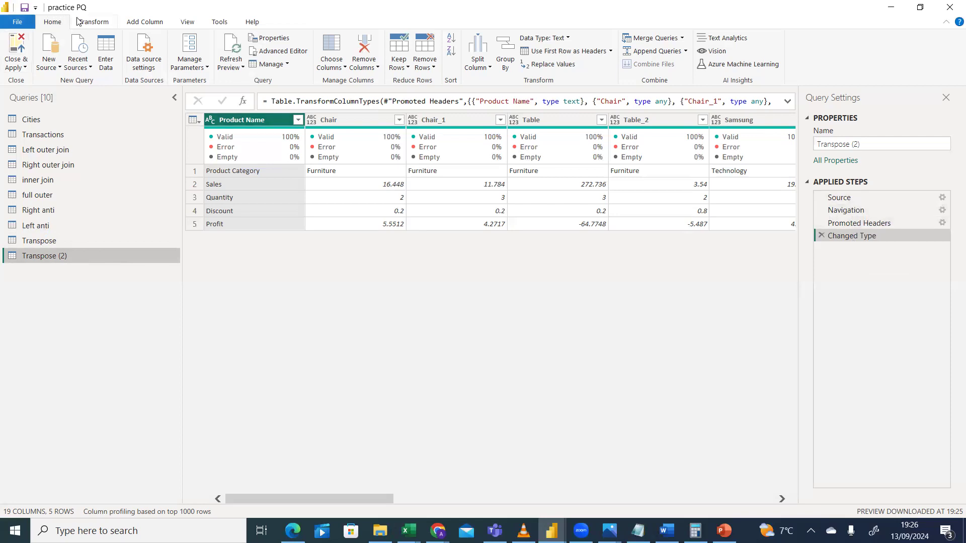
click(100, 25)
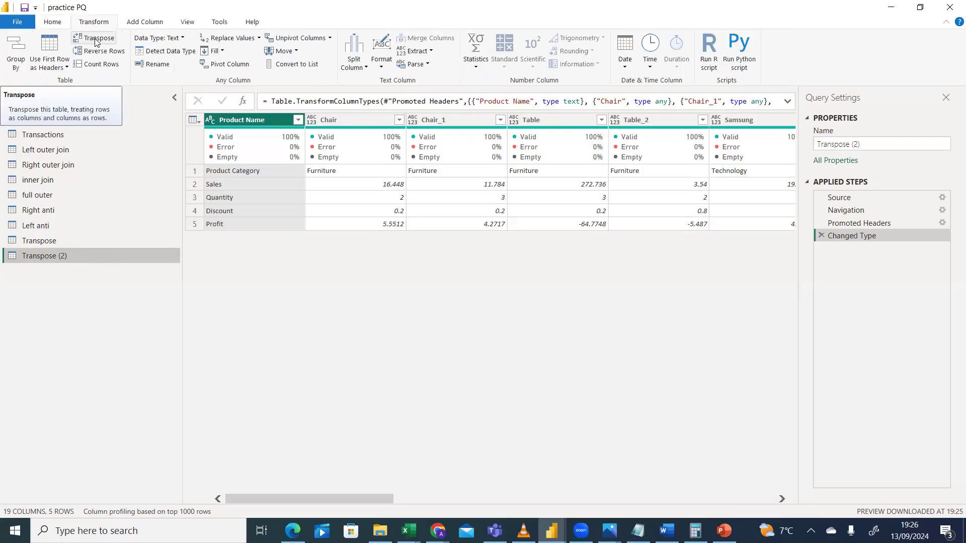
click(97, 40)
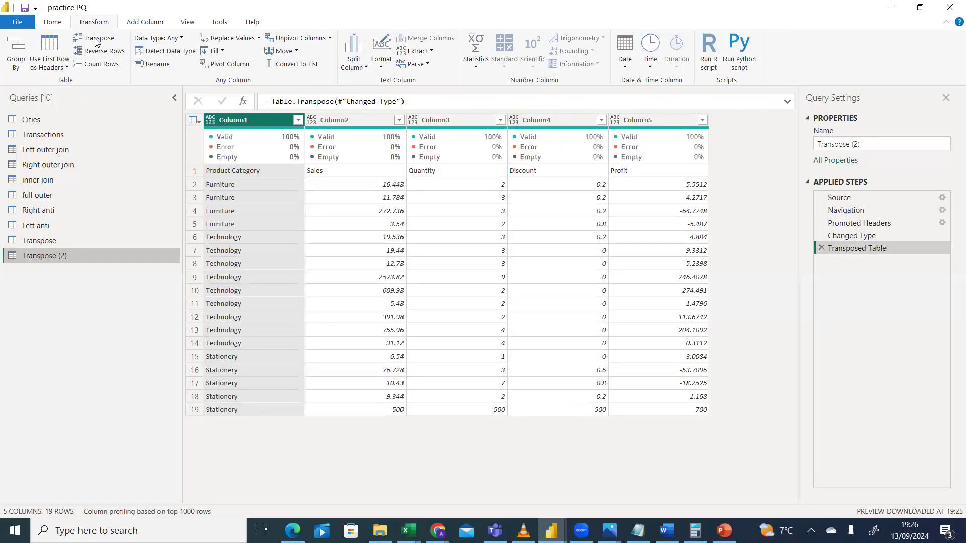